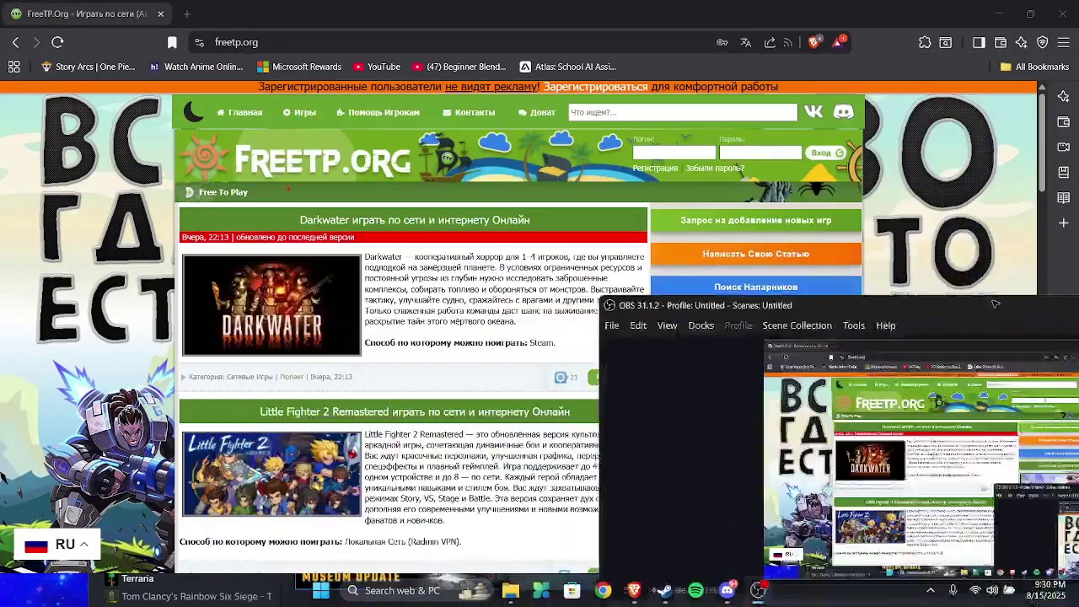
pyautogui.click(1060, 12)
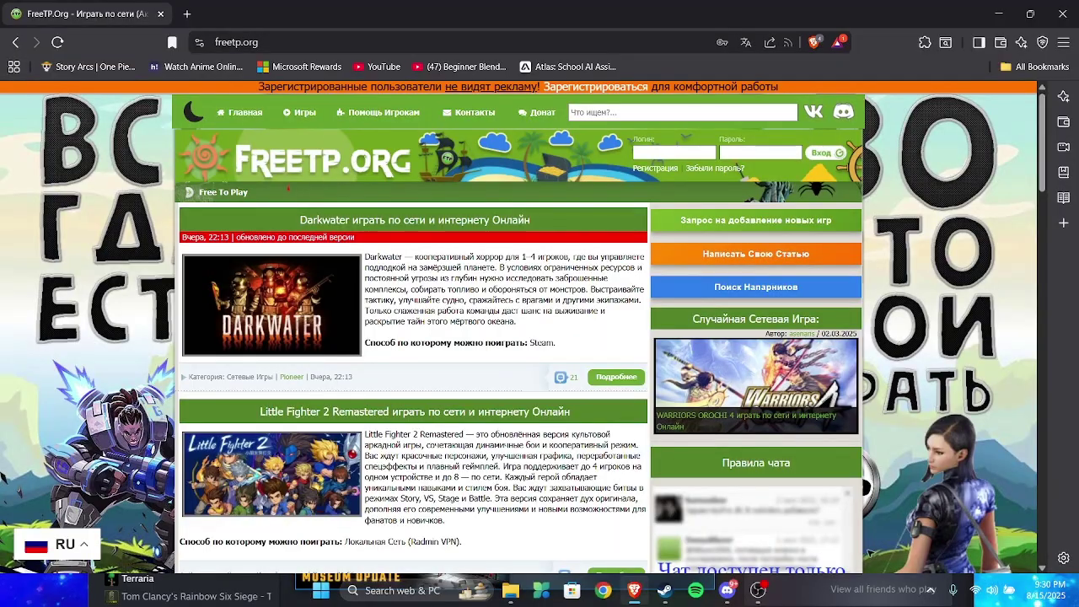
pyautogui.click(759, 591)
pyautogui.moveTo(945, 13); pyautogui.dragTo(886, 239)
pyautogui.click(945, 217)
pyautogui.moveTo(317, 107)
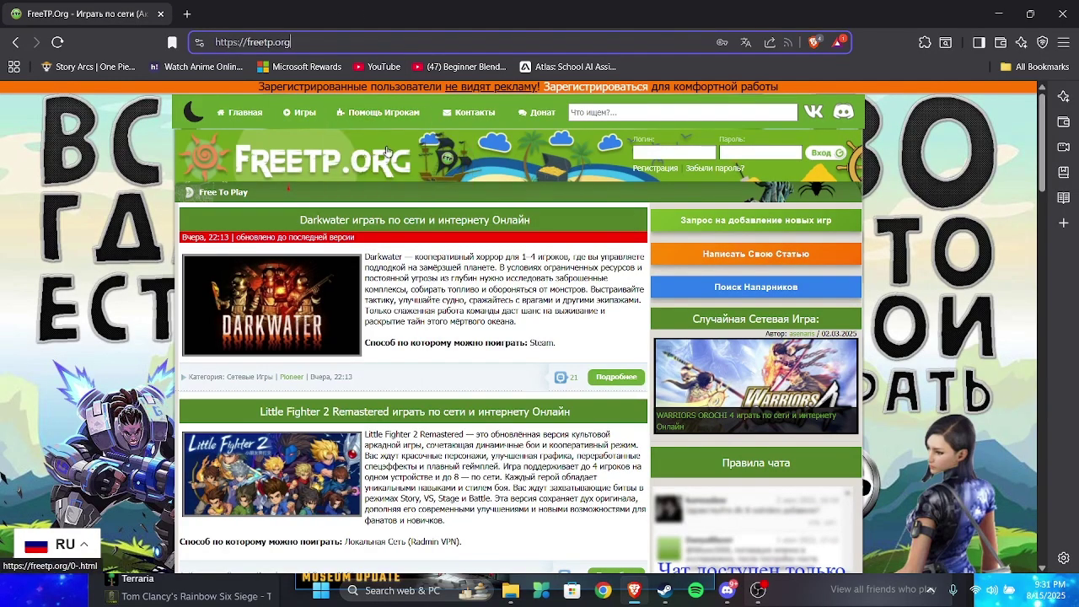
# Switch the FreeTP.Org site language from Russian to English.
pyautogui.click(582, 113)
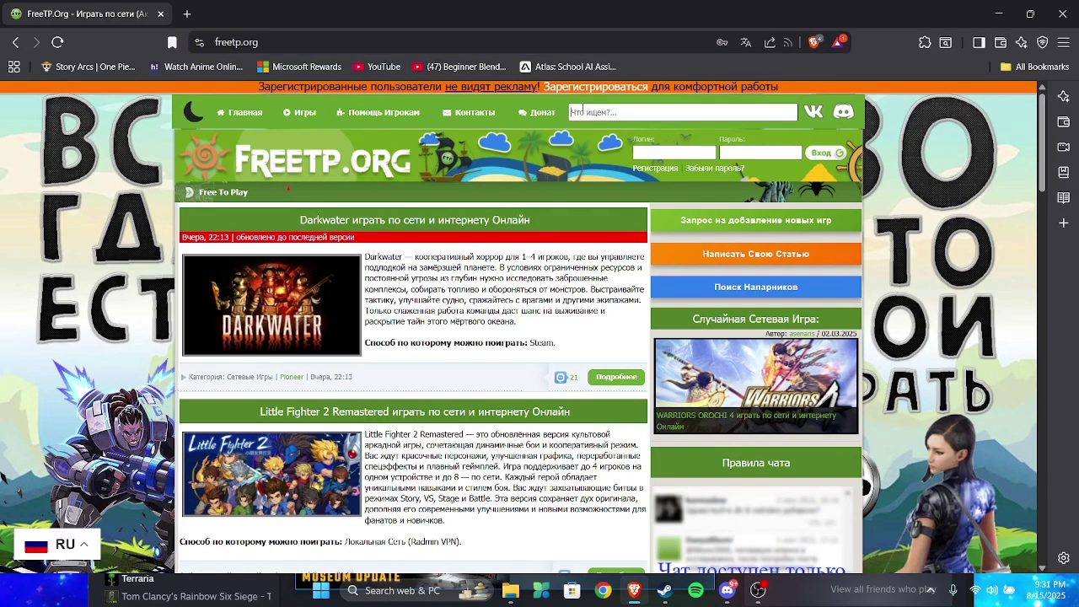
pyautogui.click(93, 555)
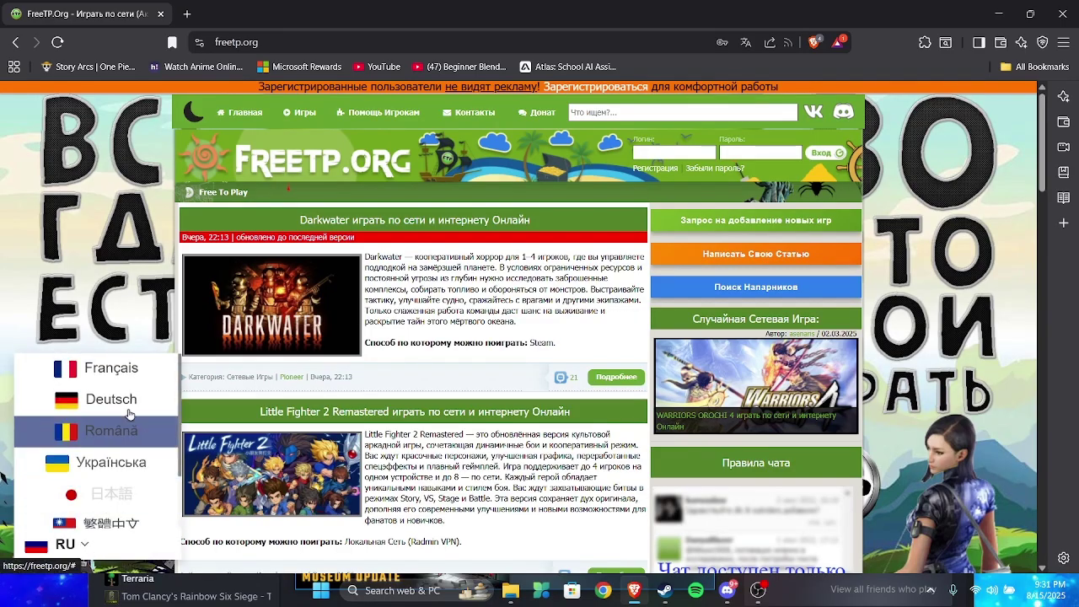
pyautogui.scroll(-4, 140, 480)
pyautogui.click(140, 481)
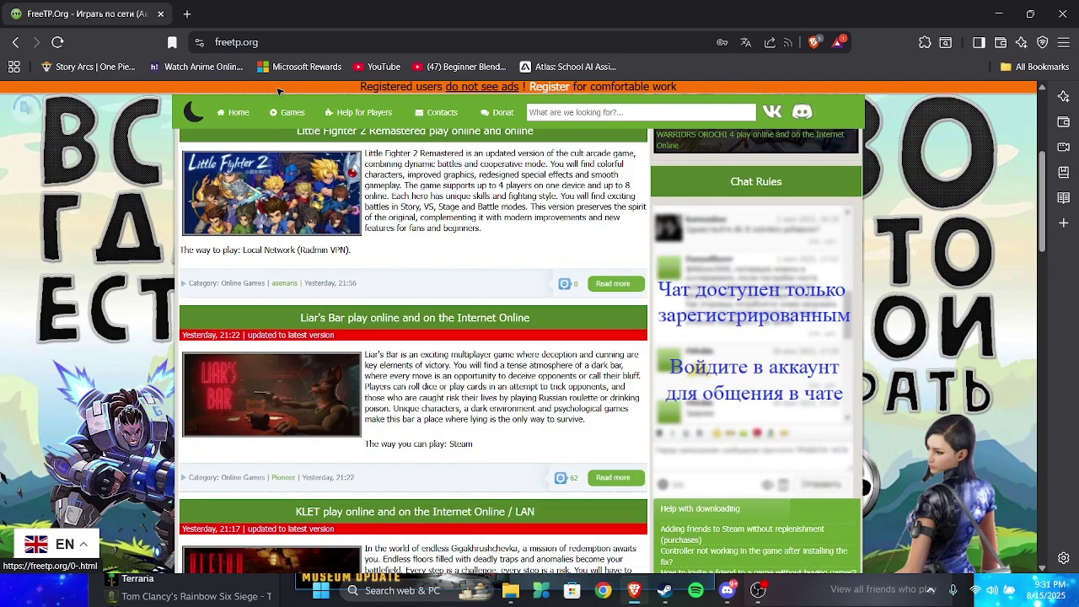
pyautogui.scroll(4, 459, 312)
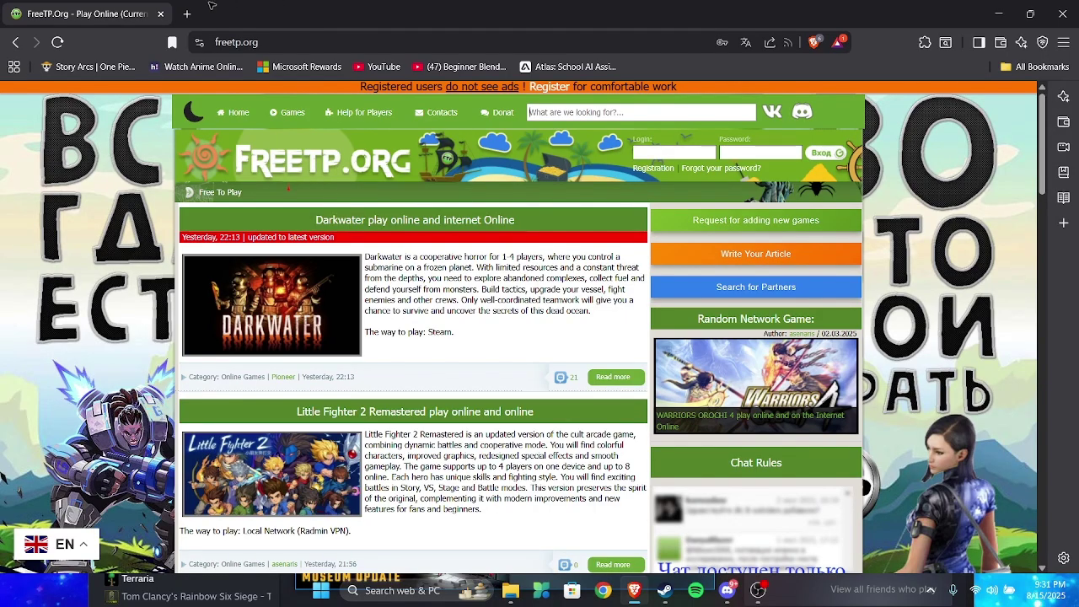
# Return to the REPO game page on FreeTP.Org and look through its description and network game setup section.
pyautogui.hotkey('alt', 'Left')
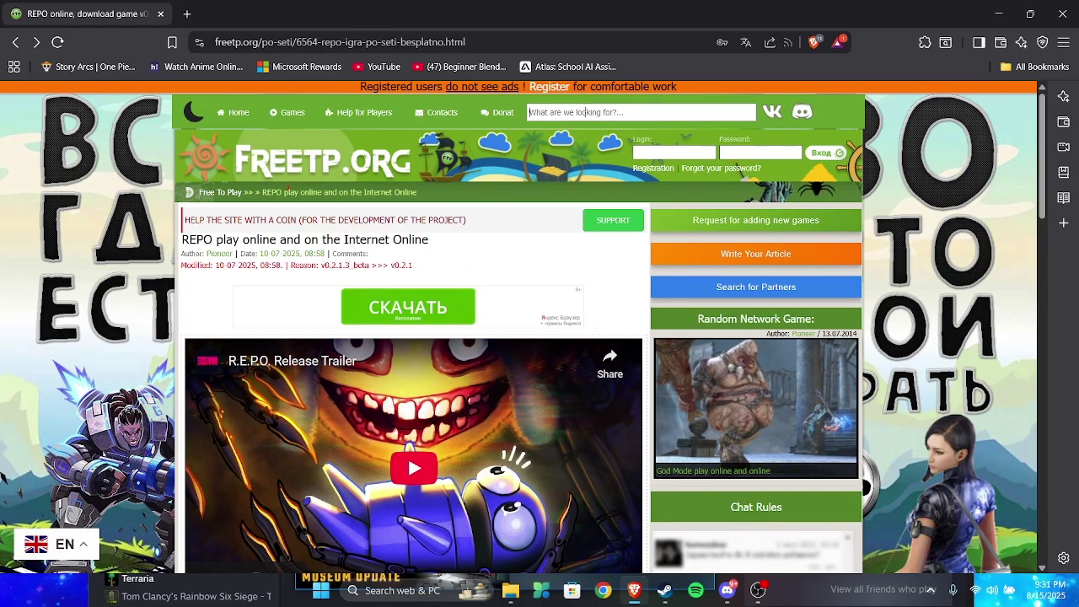
pyautogui.hotkey('alt', 'Right')
pyautogui.hotkey('alt', 'Left')
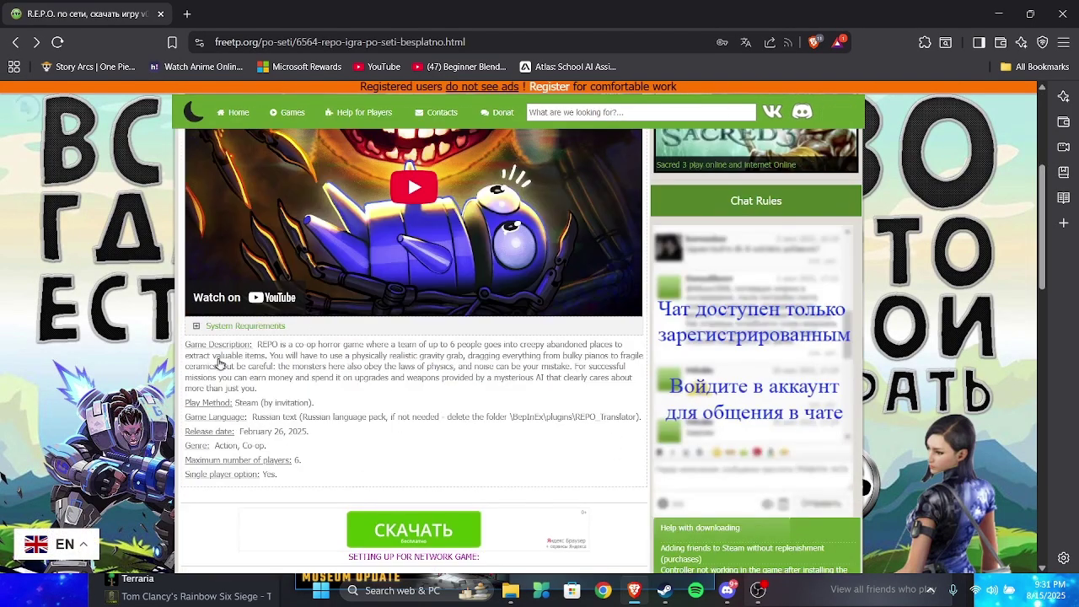
pyautogui.scroll(-10, 366, 455)
pyautogui.scroll(5, 278, 274)
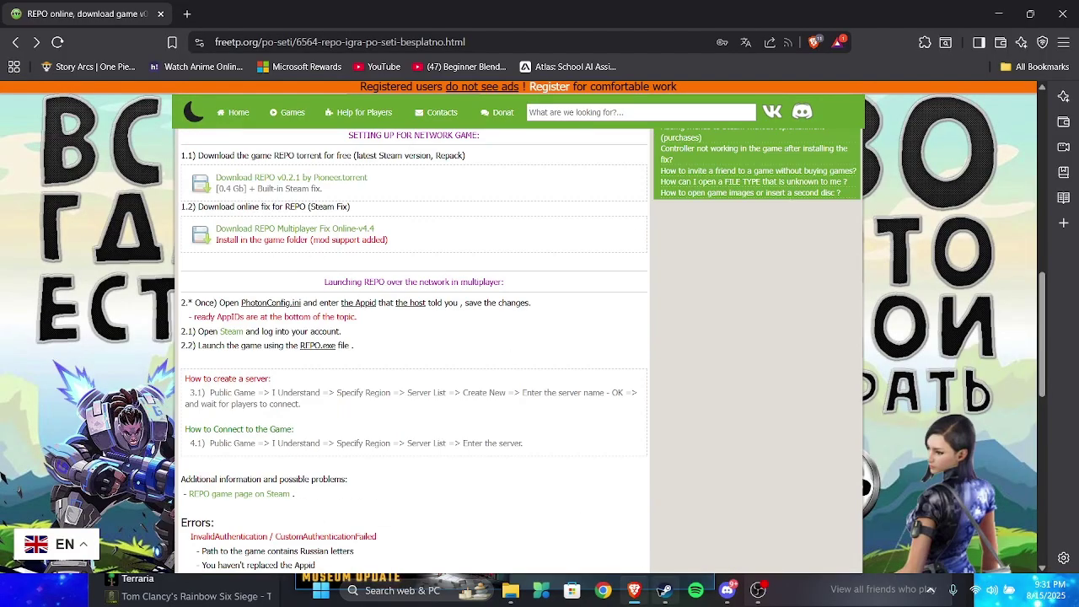
# Switch to Steam, browse the local files of R.E.P.O. from the library, and return to the browser.
pyautogui.click(664, 591)
pyautogui.rightClick(199, 367)
pyautogui.moveTo(236, 448)
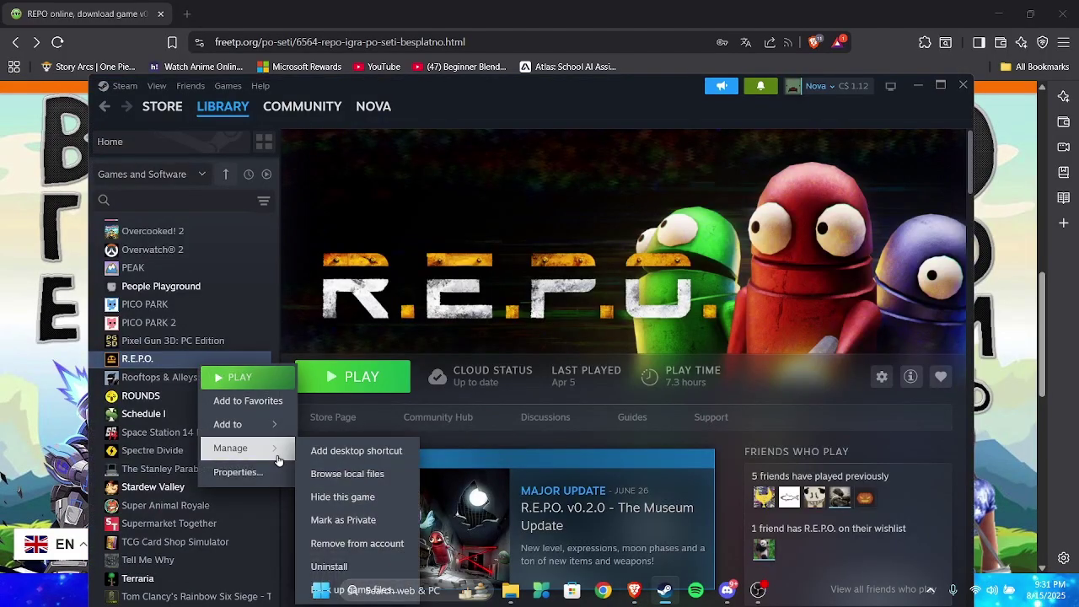
pyautogui.click(341, 472)
pyautogui.moveTo(324, 513); pyautogui.dragTo(591, 549)
pyautogui.click(732, 152)
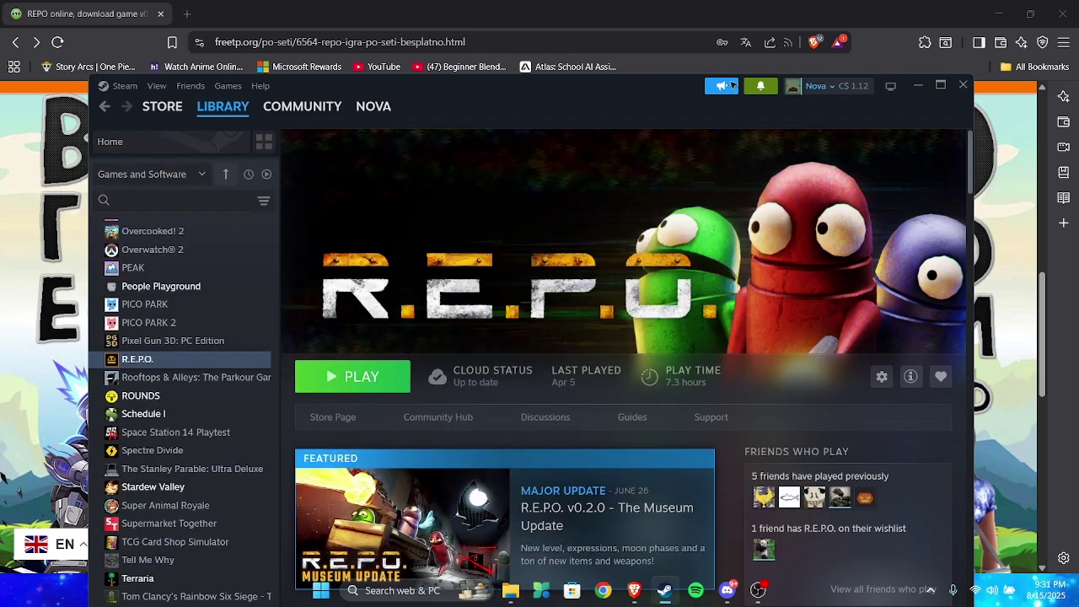
pyautogui.click(920, 85)
# Open the download page for REPO Multiplayer Fix Online-v4.4.
pyautogui.scroll(-3, 317, 337)
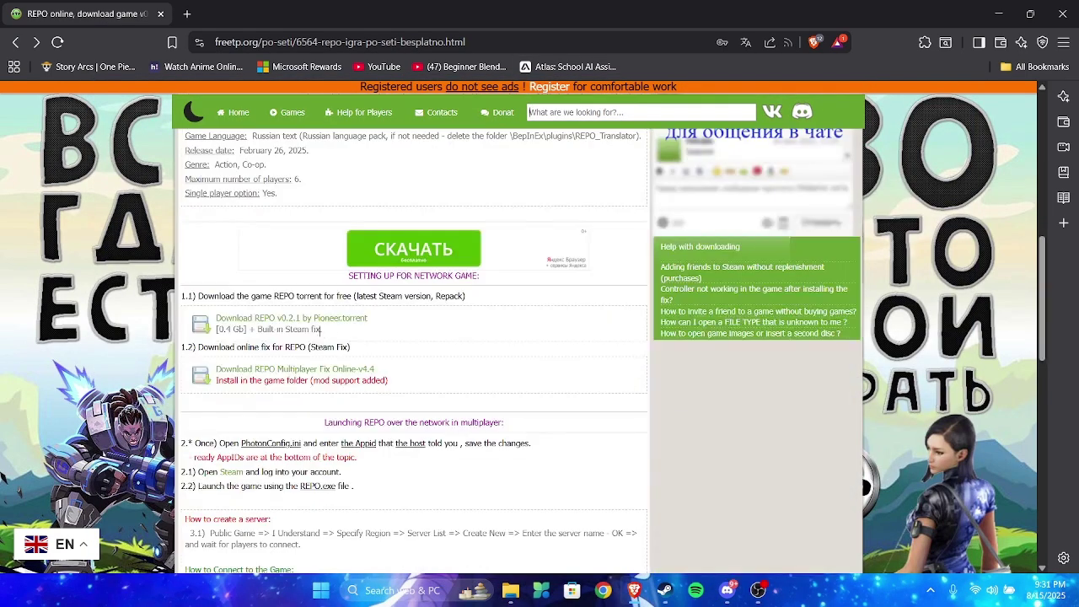
pyautogui.click(289, 374)
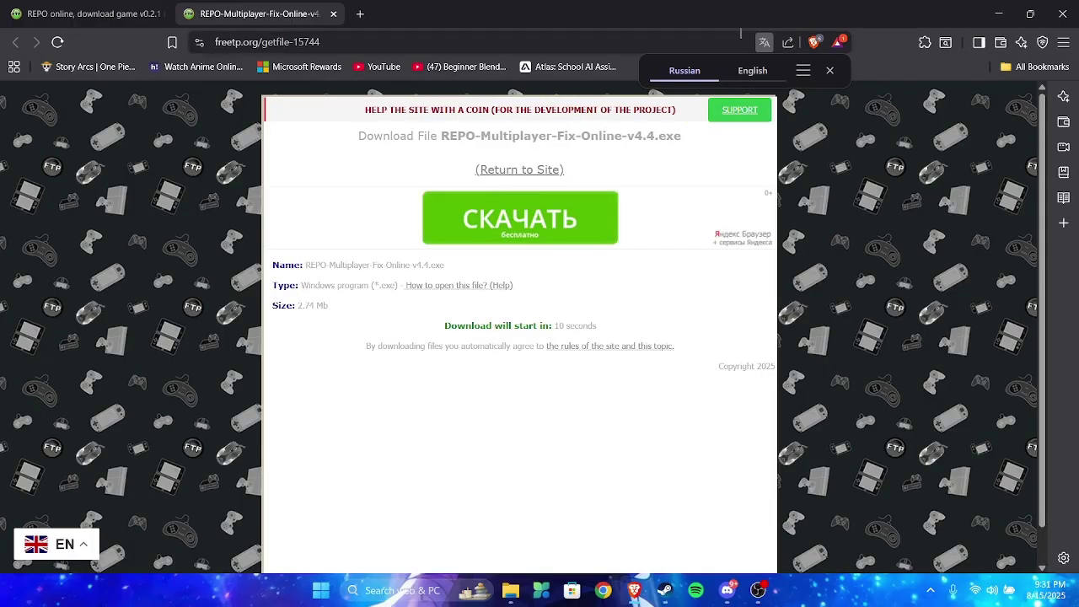
pyautogui.click(85, 13)
pyautogui.scroll(-1, 369, 477)
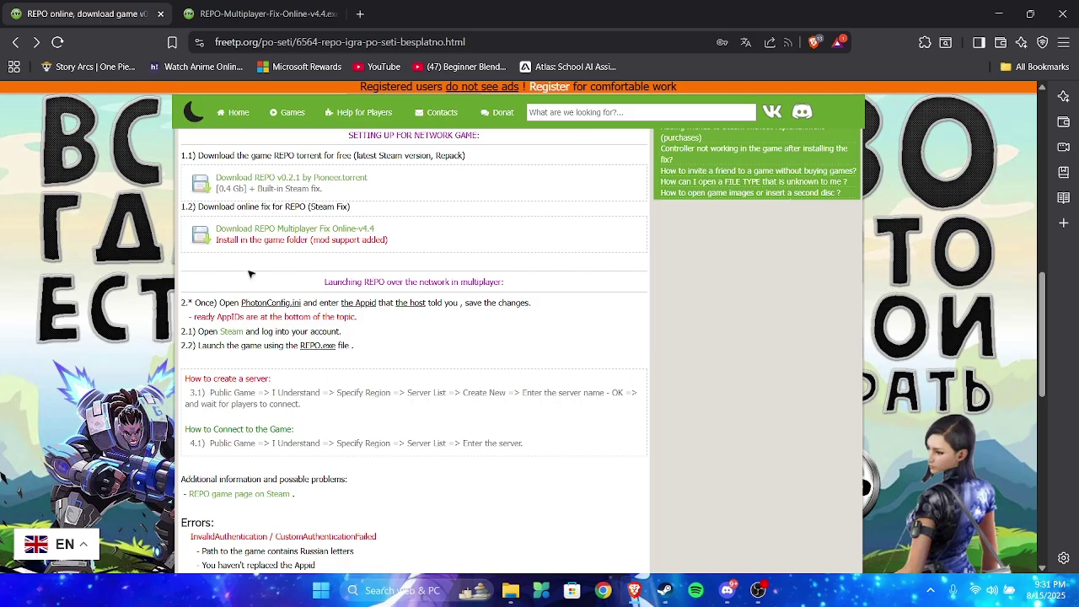
pyautogui.scroll(1, 207, 337)
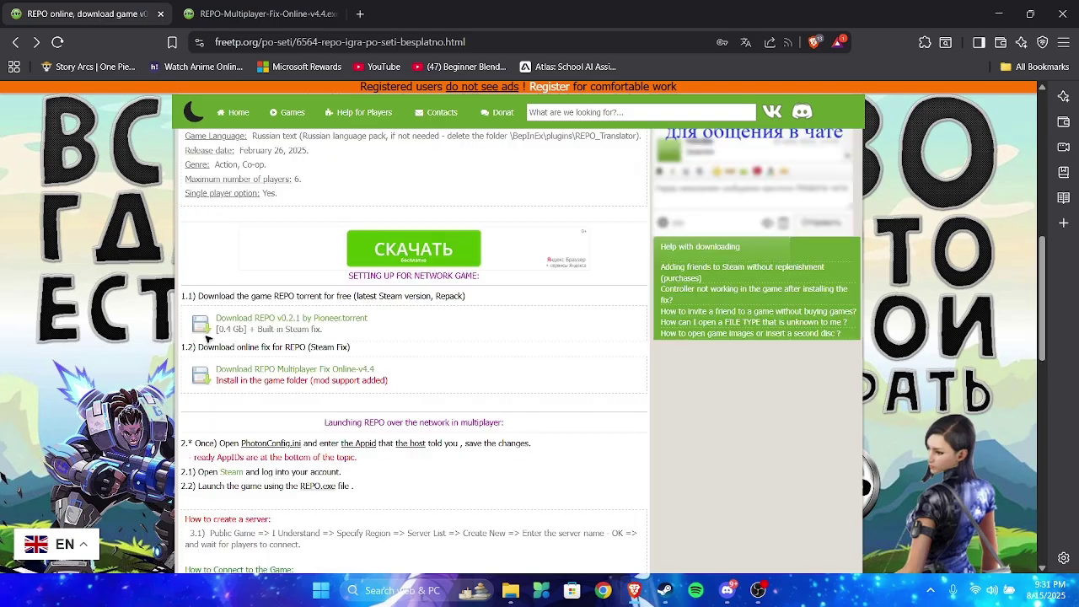
pyautogui.moveTo(390, 324); pyautogui.dragTo(311, 364)
pyautogui.click(380, 371)
pyautogui.click(262, 12)
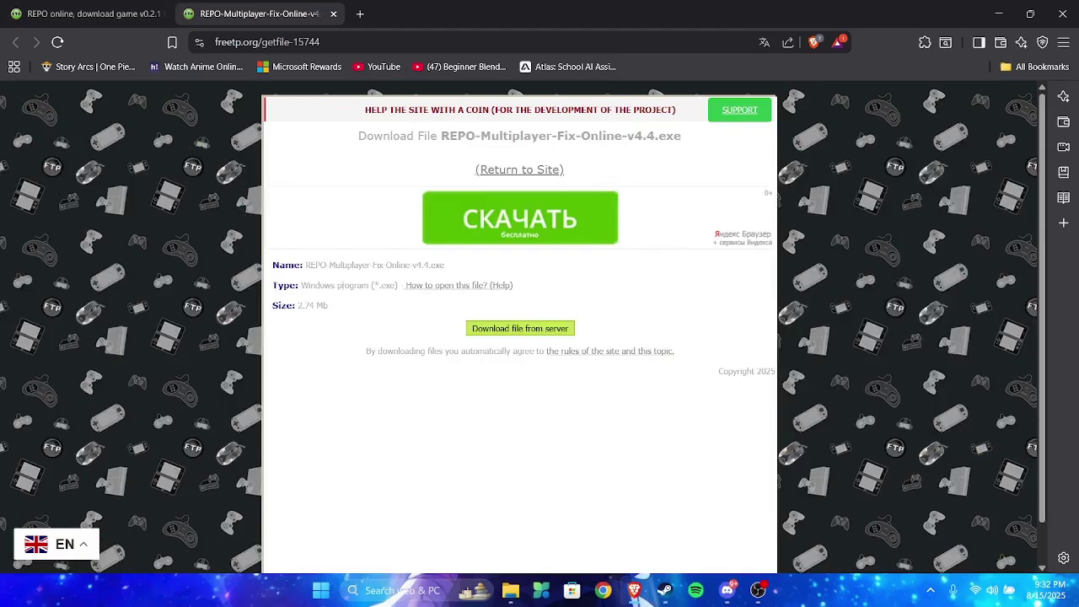
pyautogui.click(85, 11)
pyautogui.click(259, 15)
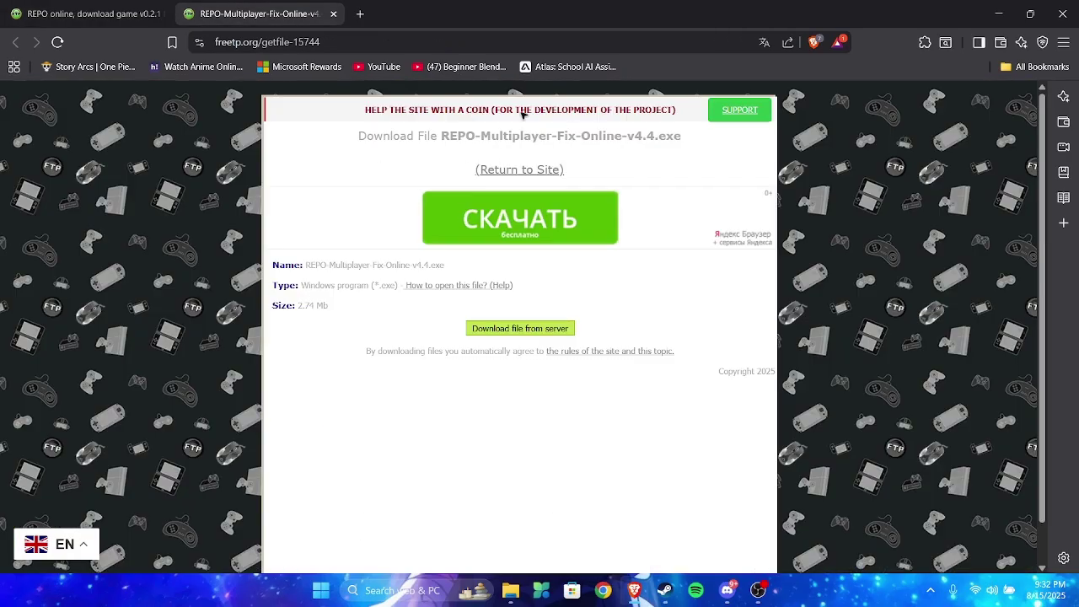
pyautogui.click(85, 13)
pyautogui.click(259, 13)
pyautogui.click(84, 14)
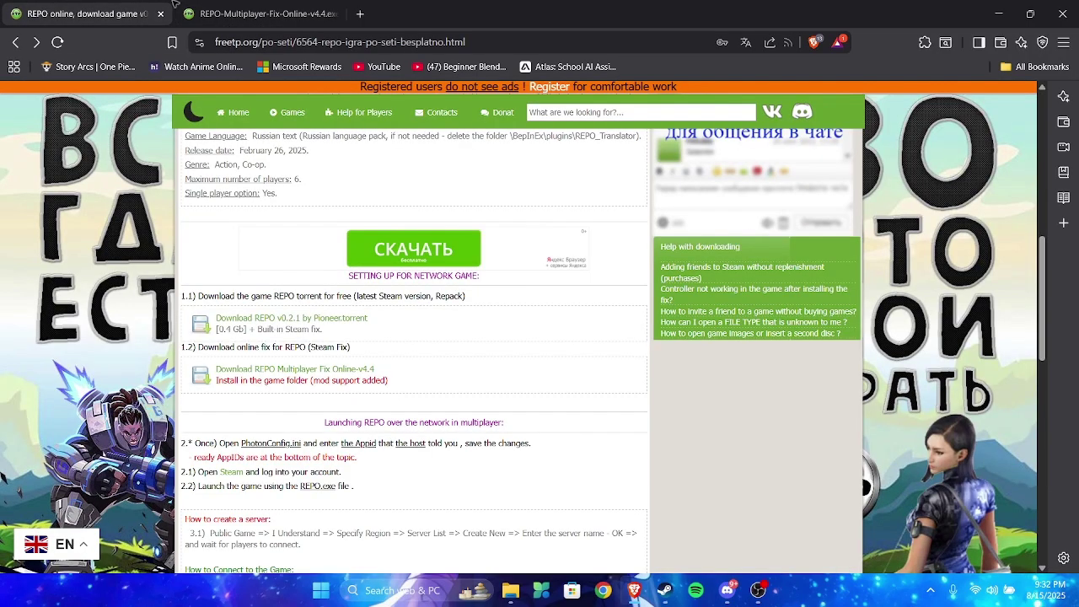
pyautogui.click(194, 14)
pyautogui.hotkey('ctrl', 'Tab')
pyautogui.hotkey('ctrl', 'Tab')
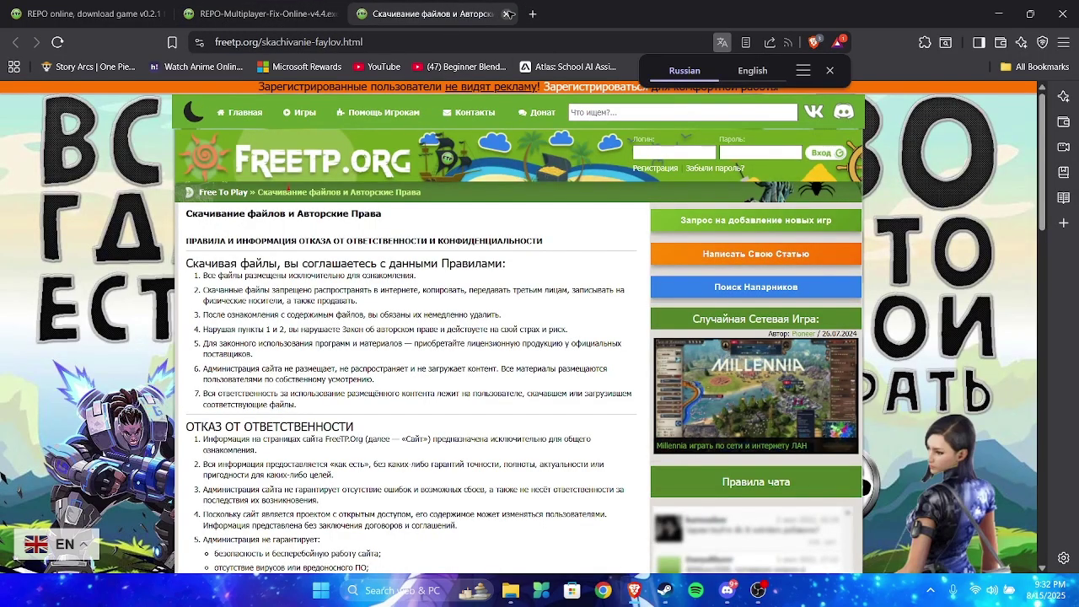
pyautogui.click(506, 14)
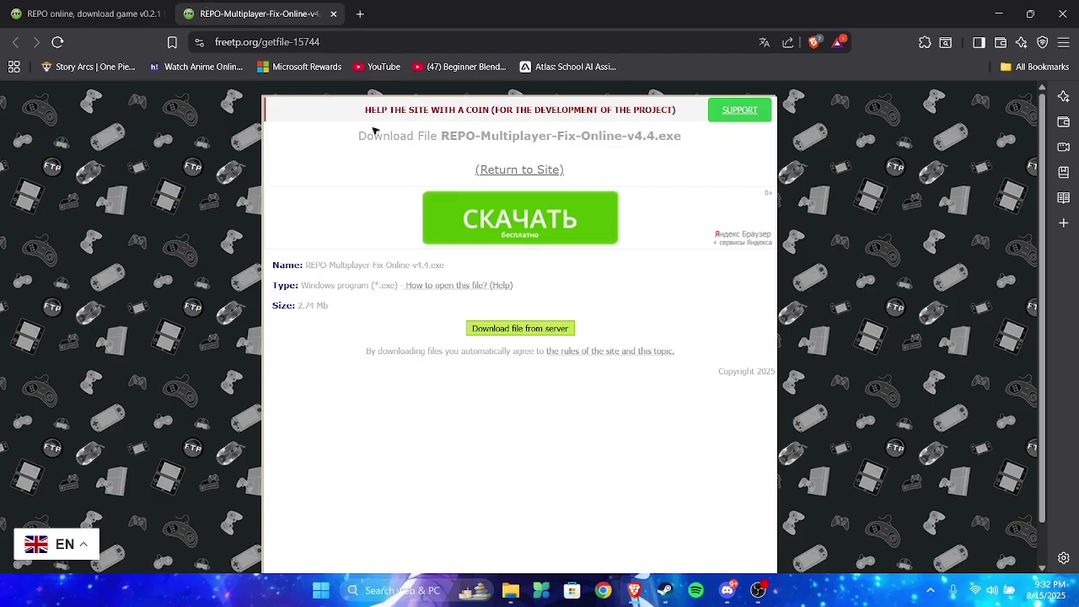
# Start downloading REPO-Multiplayer-Fix-Online-v4.4.exe from the server.
pyautogui.click(539, 330)
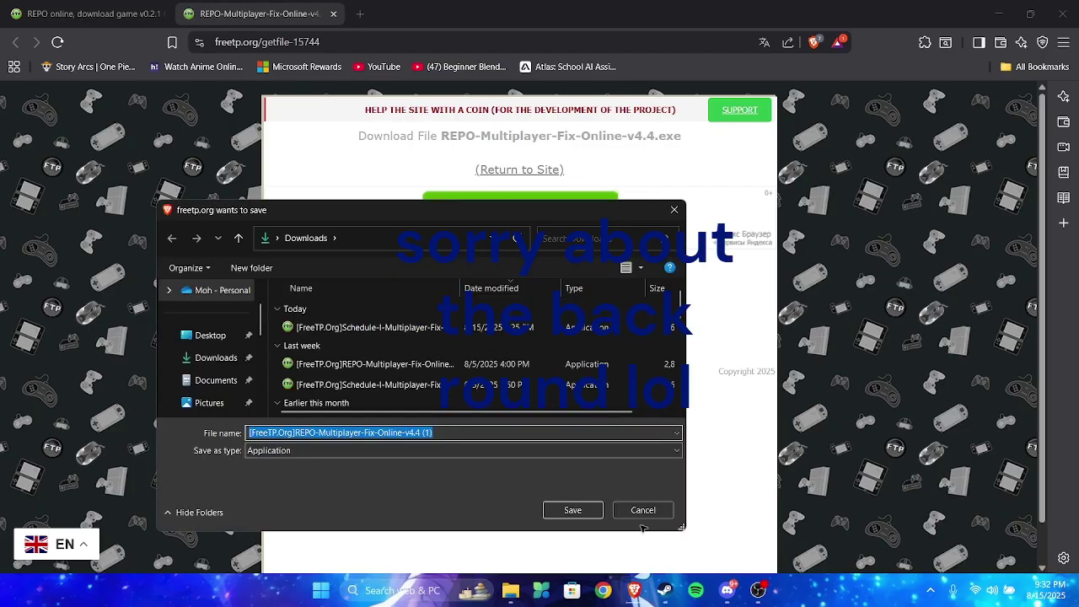
pyautogui.click(759, 590)
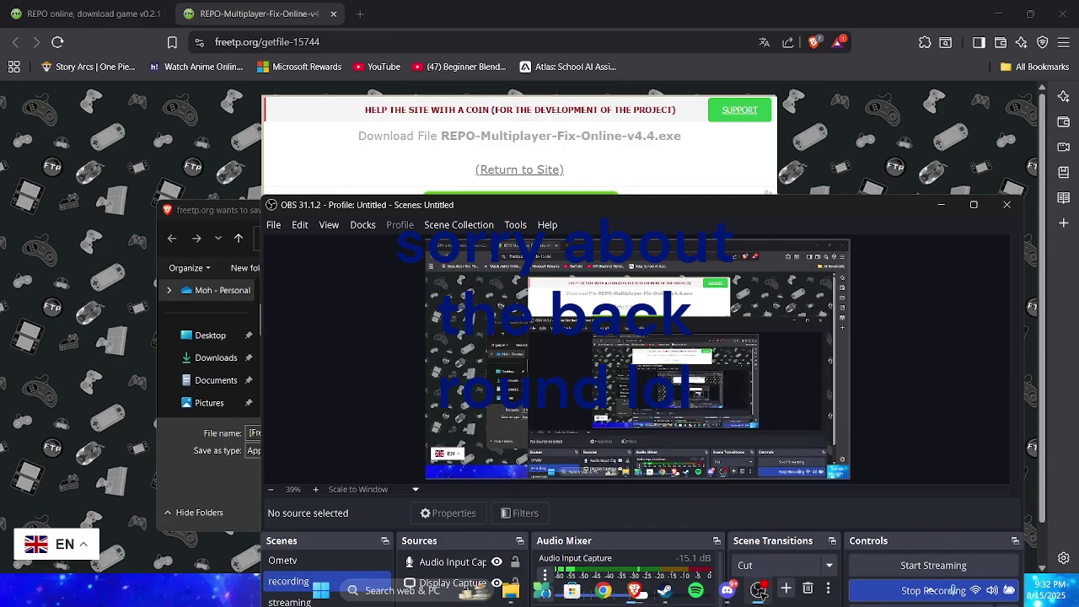
pyautogui.moveTo(739, 599)
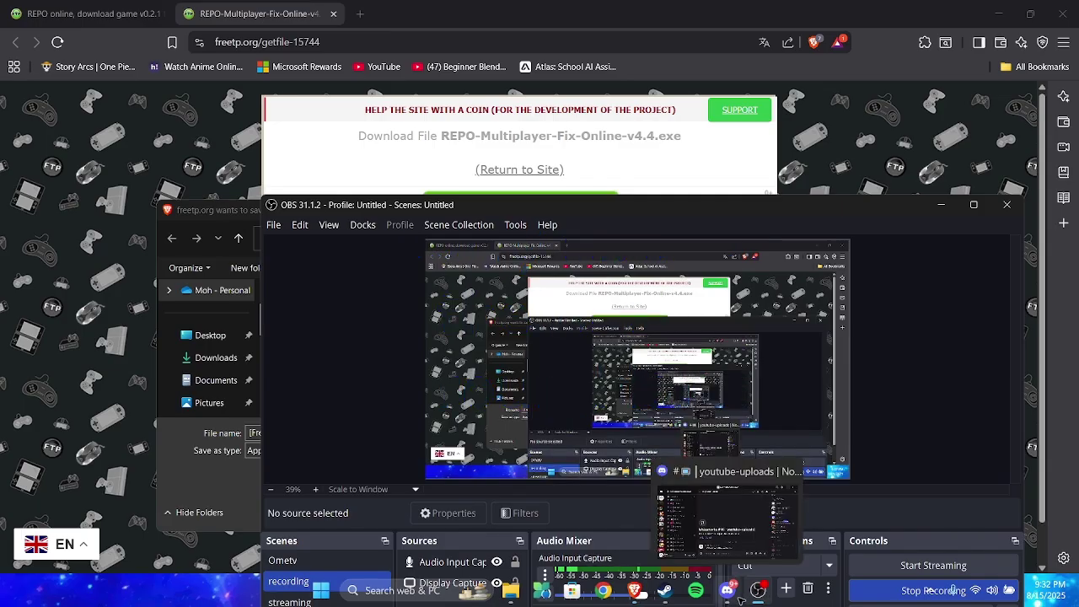
pyautogui.click(940, 207)
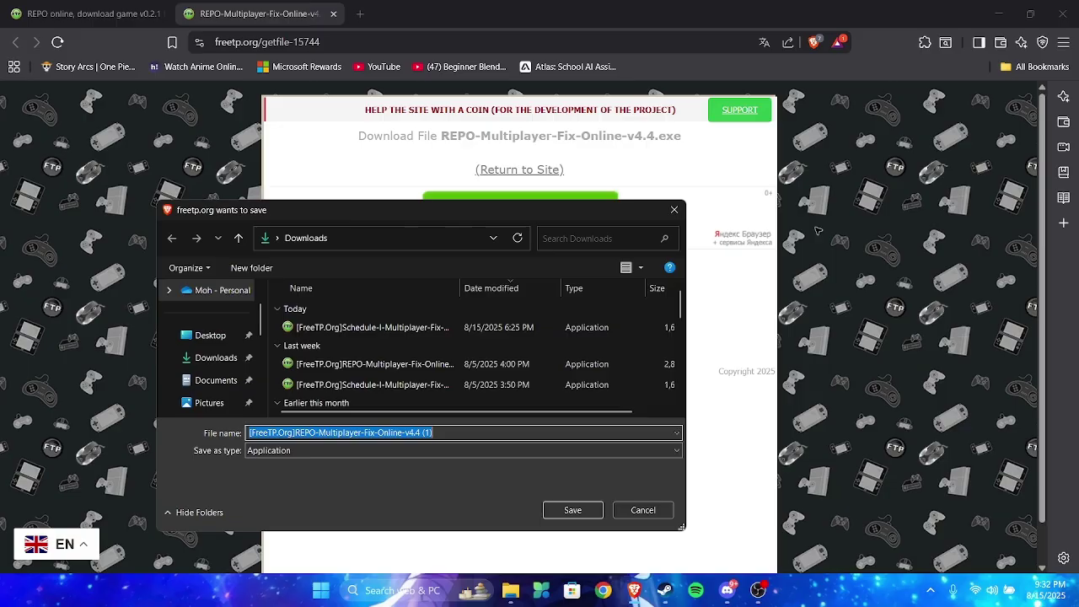
# Save the multiplayer fix in Downloads under the suggested name and launch its installer with English as the setup language.
pyautogui.click(571, 510)
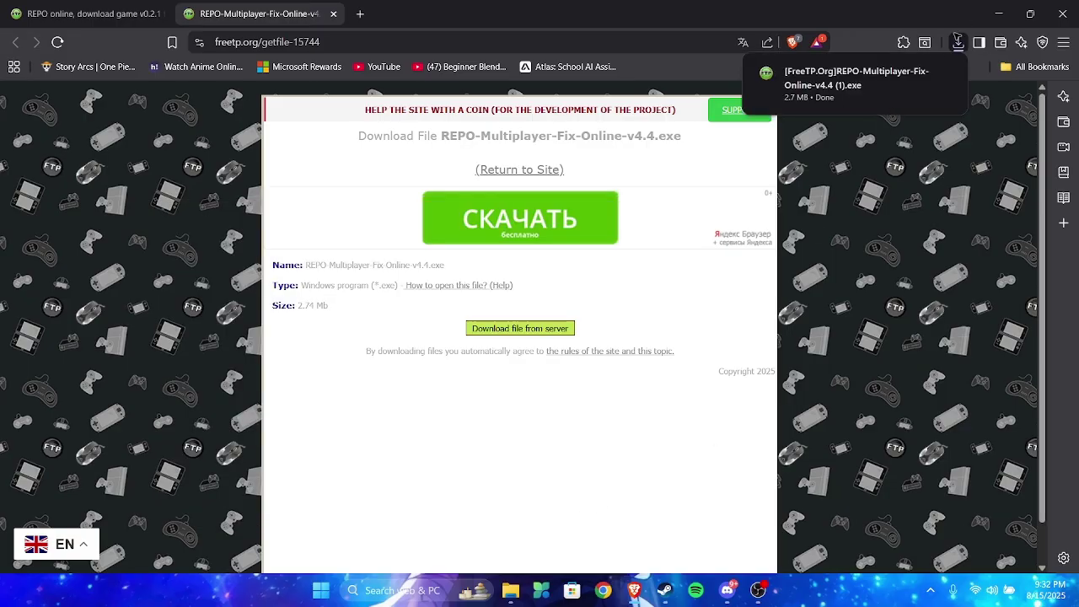
pyautogui.click(936, 76)
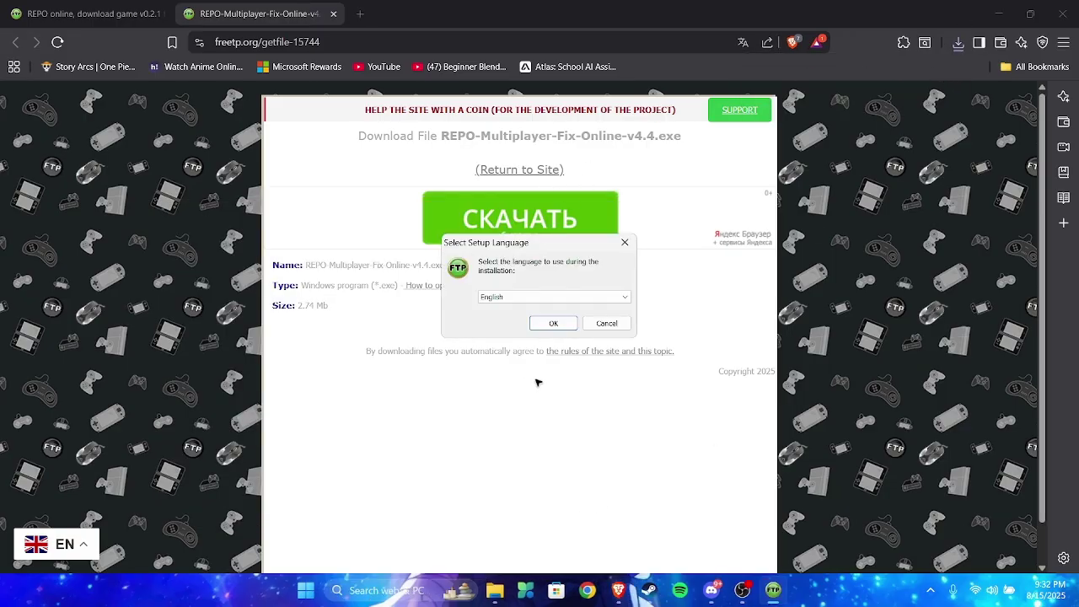
pyautogui.click(553, 323)
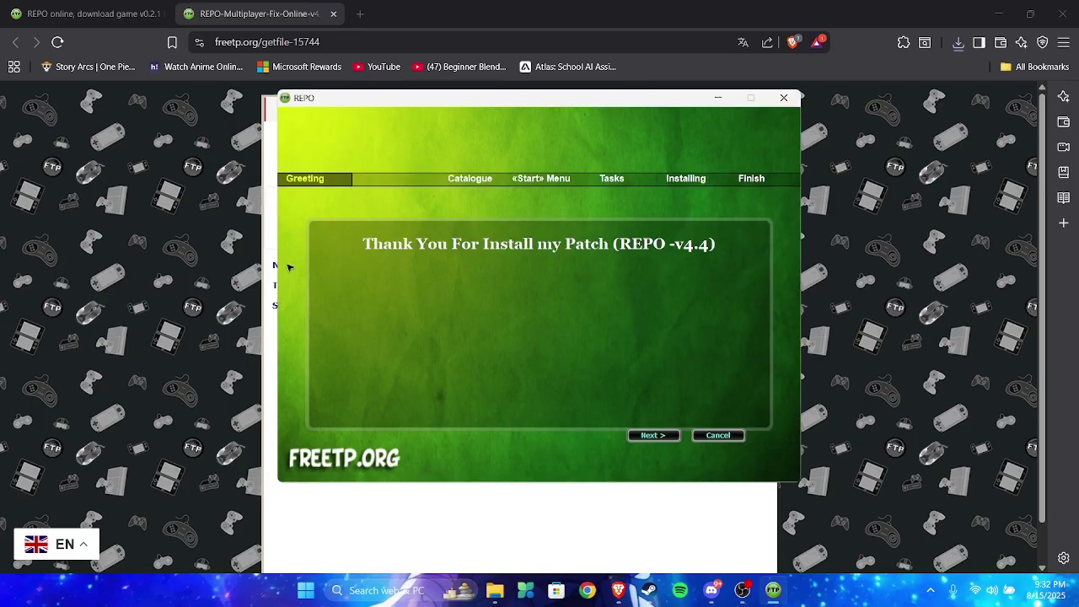
pyautogui.moveTo(440, 97); pyautogui.dragTo(644, 120)
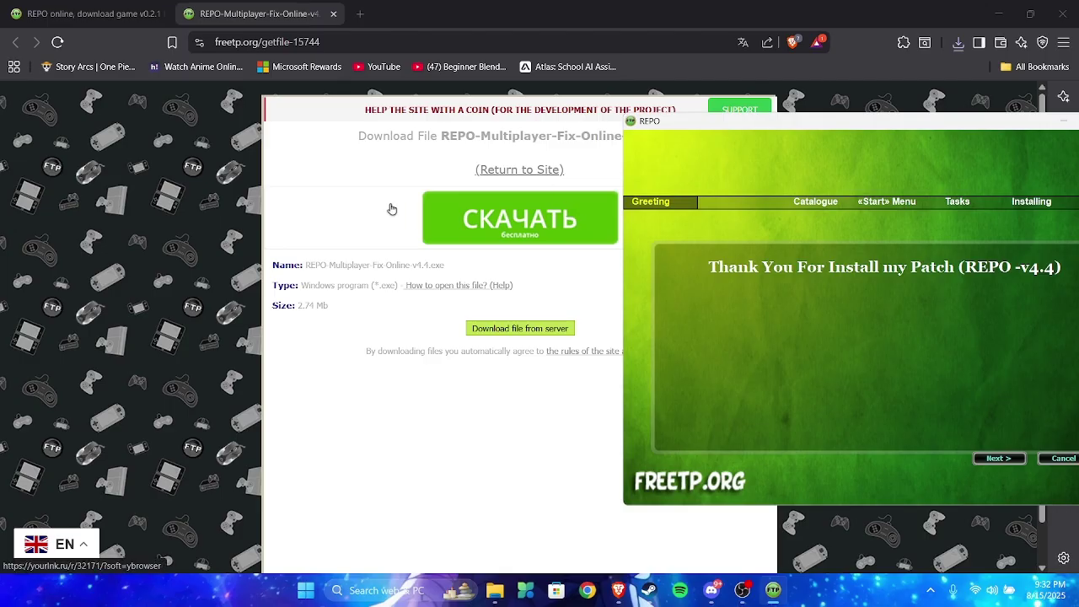
pyautogui.moveTo(708, 138); pyautogui.dragTo(237, 148)
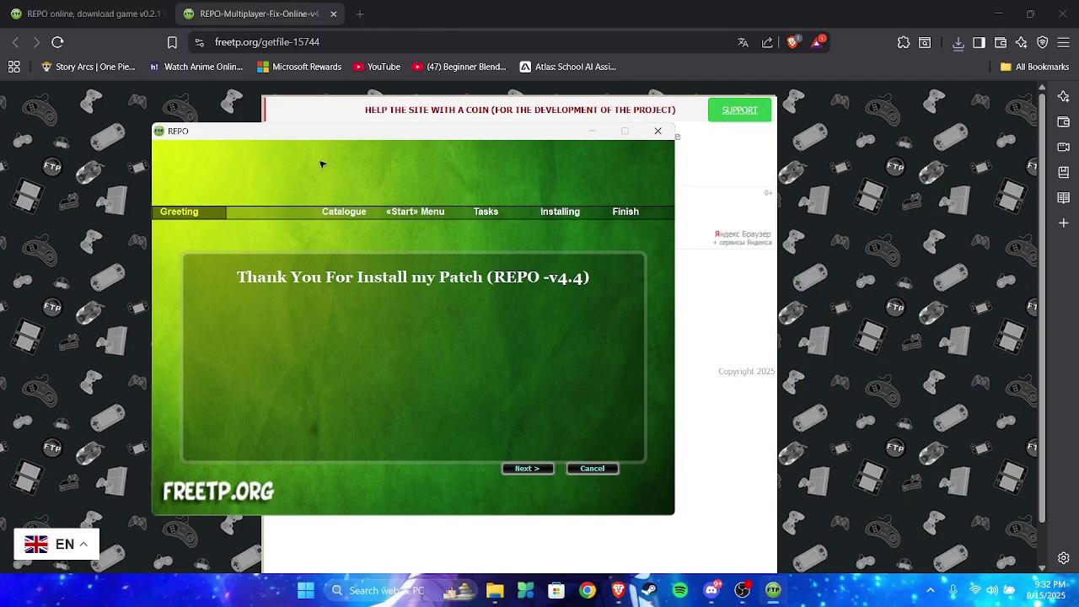
# Advance the patch setup to the destination choice and browse to C:\Program Files (x86)\Steam\steamapps\common.
pyautogui.click(534, 469)
pyautogui.click(592, 312)
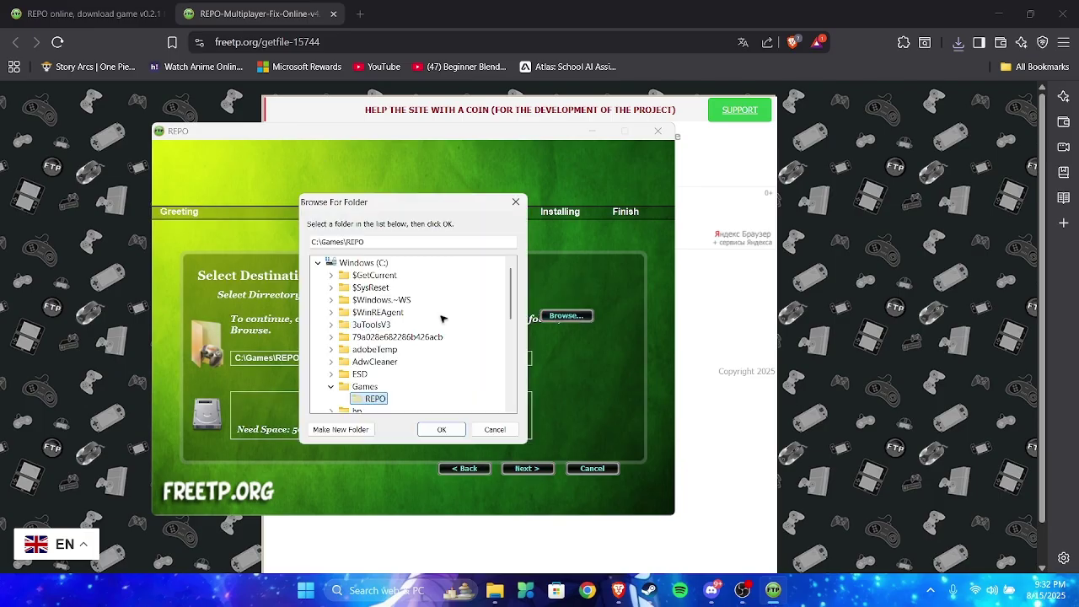
pyautogui.scroll(-5, 396, 361)
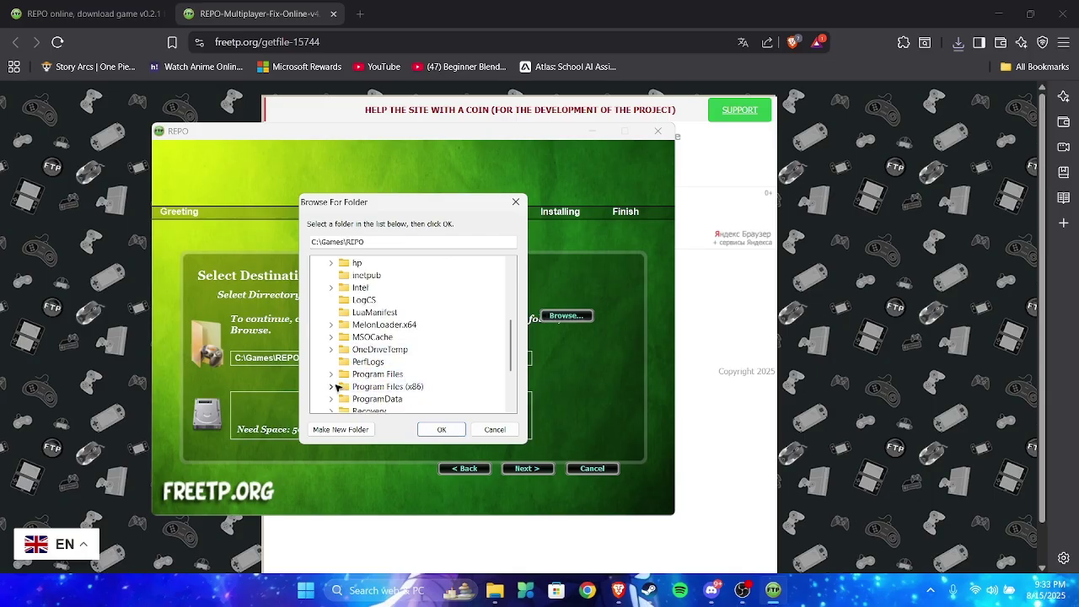
pyautogui.doubleClick(347, 386)
pyautogui.scroll(-3, 455, 374)
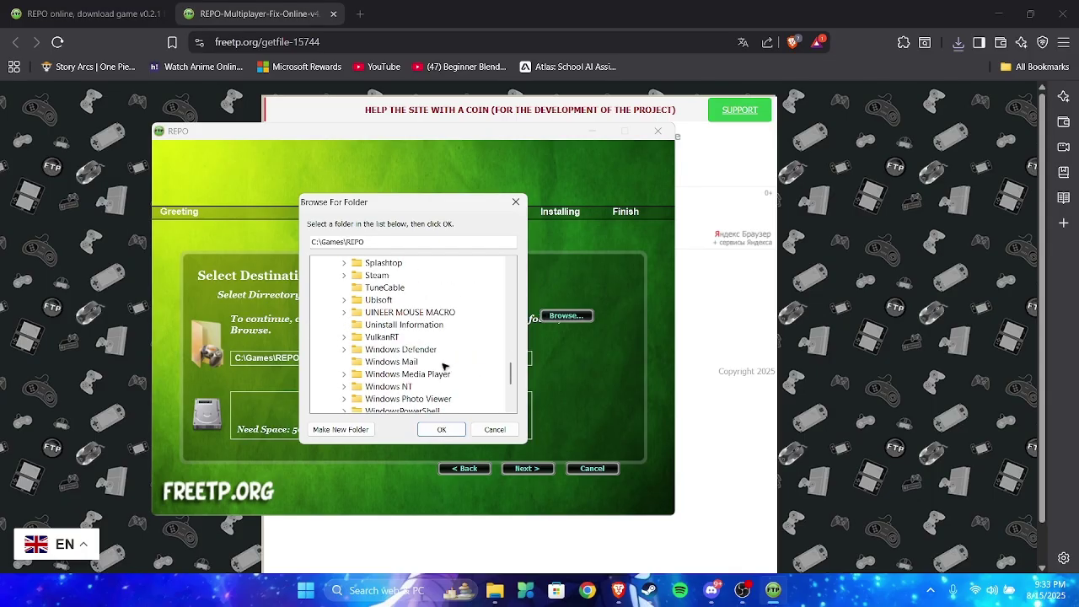
pyautogui.scroll(-2, 429, 363)
pyautogui.scroll(4, 413, 354)
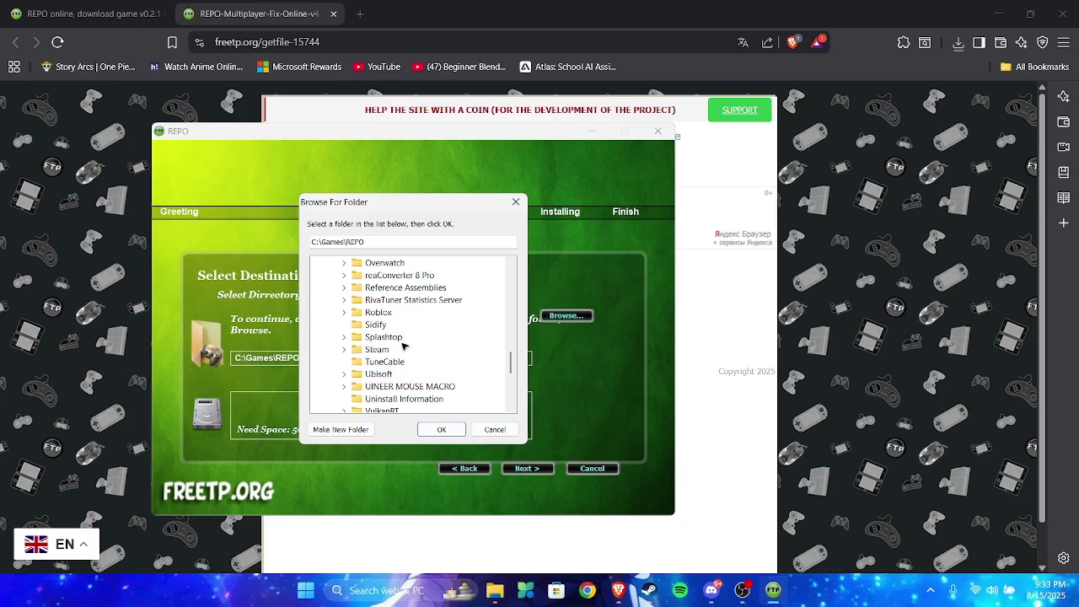
pyautogui.click(345, 349)
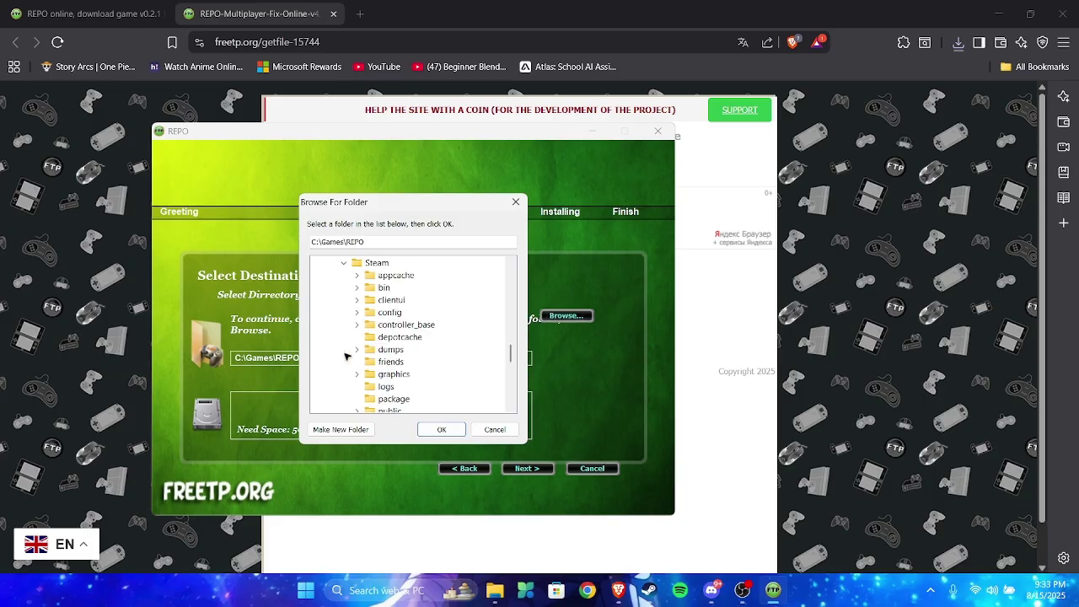
pyautogui.scroll(-2, 349, 354)
pyautogui.doubleClick(377, 377)
pyautogui.doubleClick(401, 333)
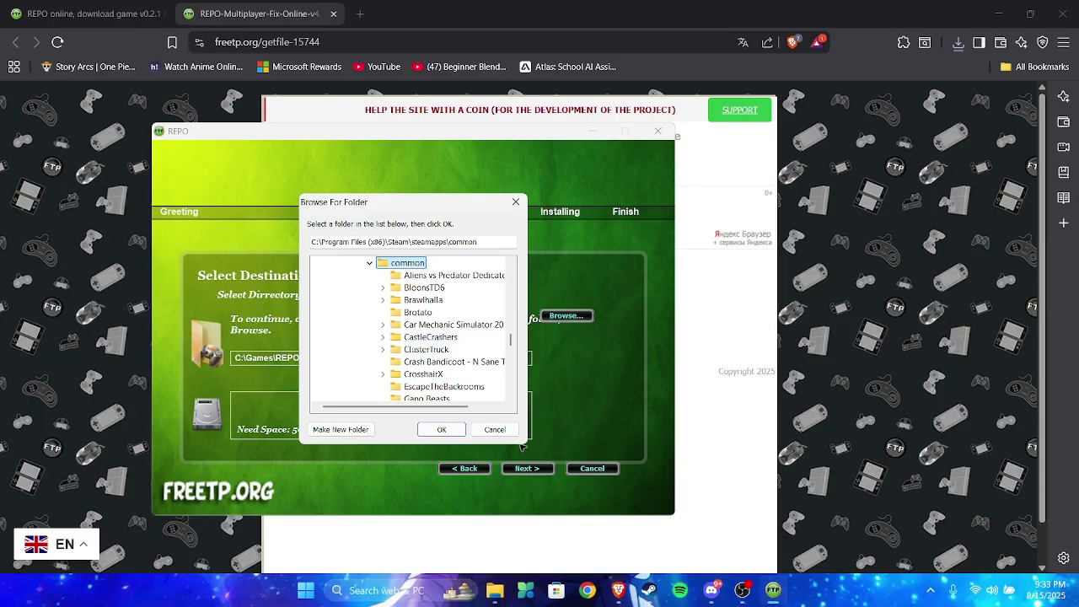
# Try to continue the setup with the Gang Beasts folder as the install destination.
pyautogui.scroll(-2, 465, 360)
pyautogui.scroll(-4, 472, 379)
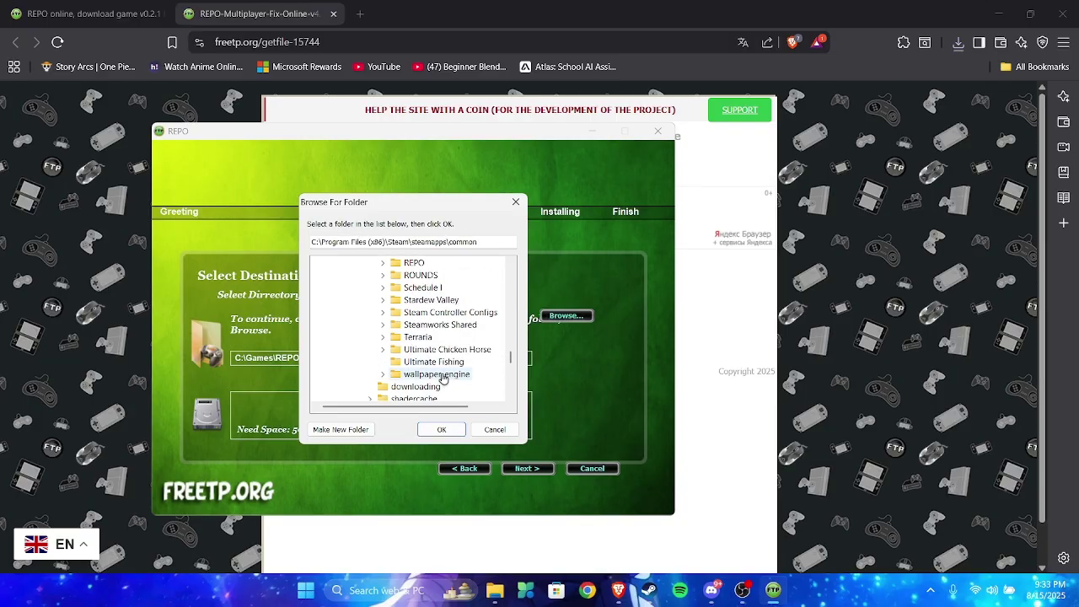
pyautogui.scroll(4, 455, 379)
pyautogui.click(415, 326)
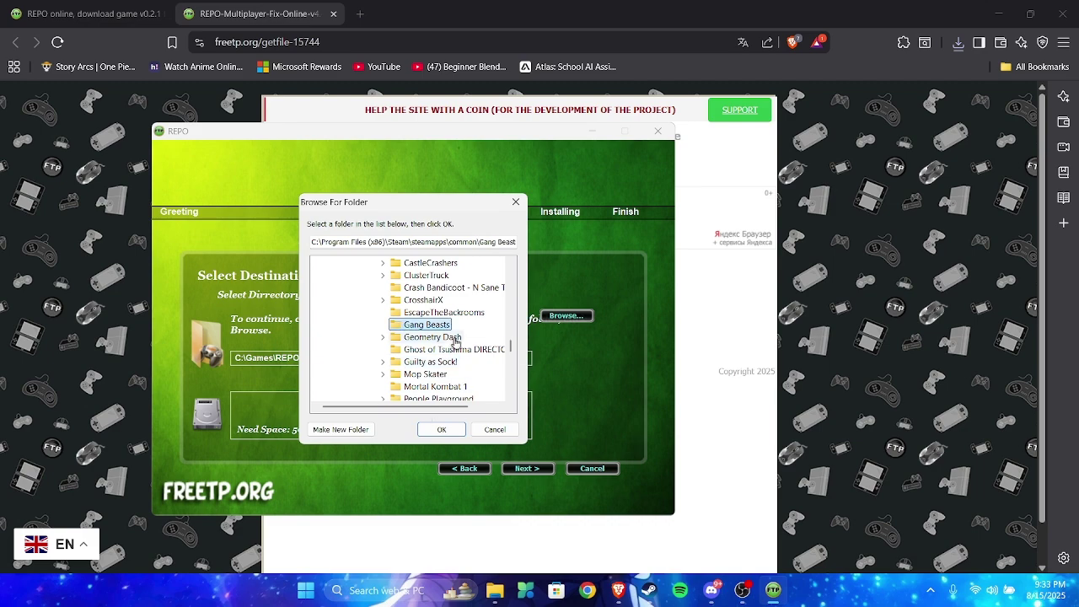
pyautogui.click(442, 430)
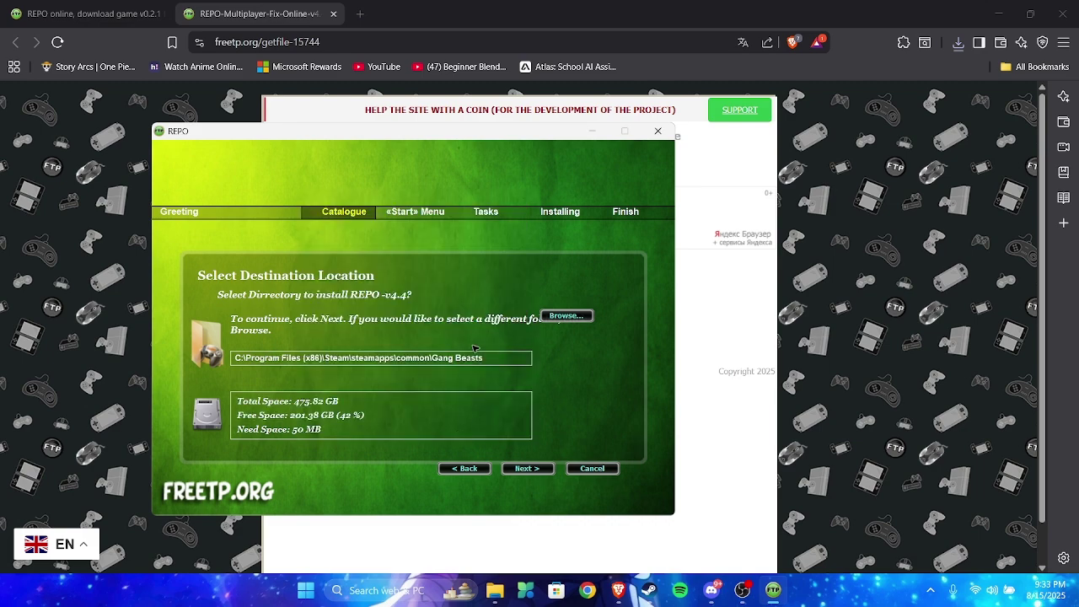
pyautogui.click(536, 470)
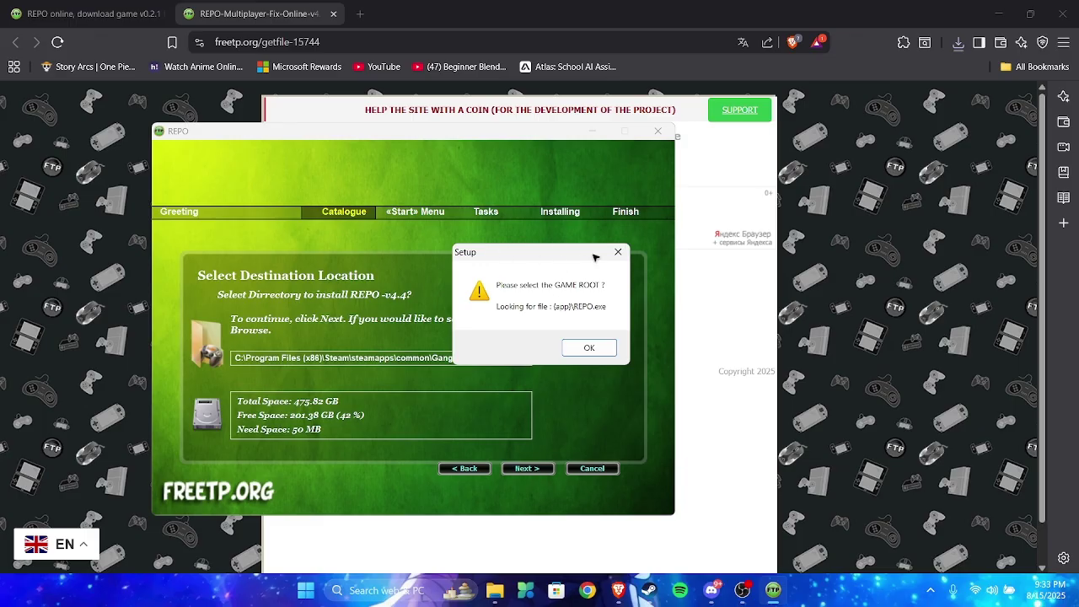
pyautogui.click(590, 347)
# Set the install destination to the REPO folder inside steamapps\common and continue the setup.
pyautogui.click(567, 316)
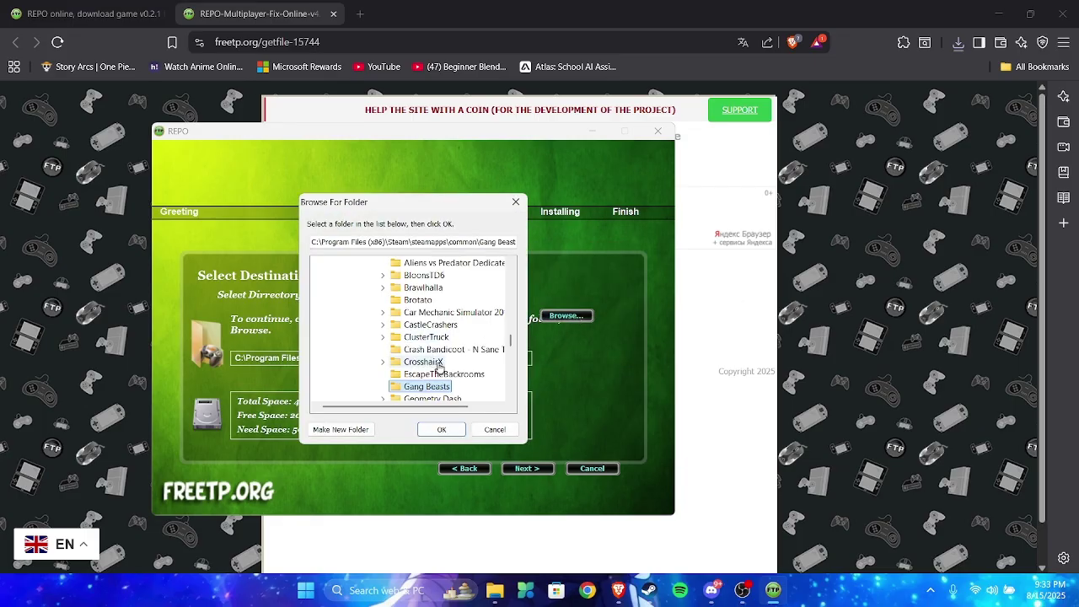
pyautogui.scroll(-4, 405, 335)
pyautogui.click(409, 326)
pyautogui.click(440, 429)
pyautogui.click(527, 468)
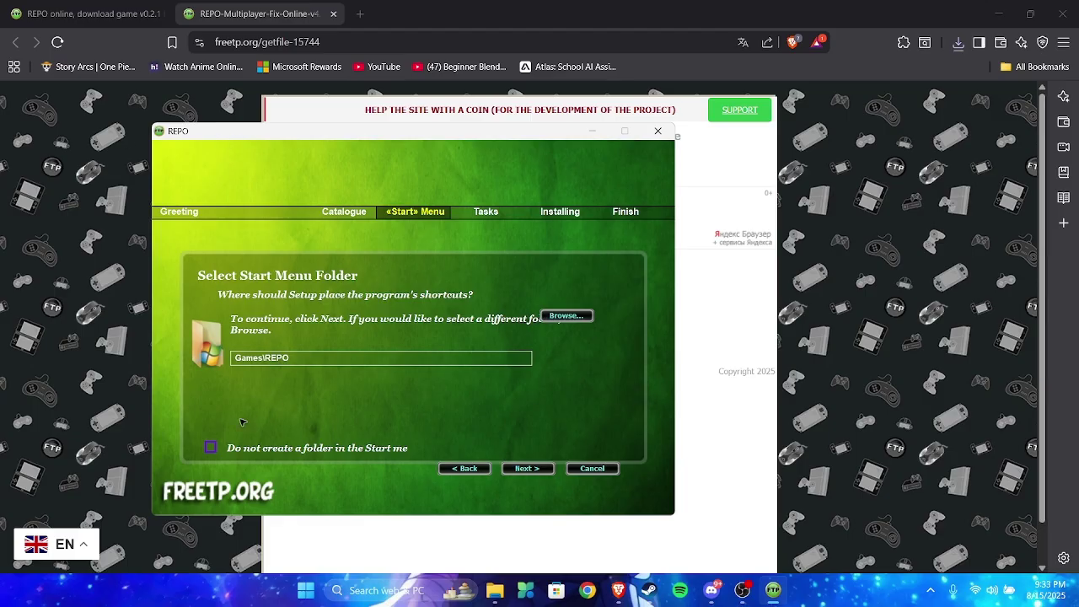
# Accept the suggested Start menu folder Games\REPO, install the patch with the default tasks and finish the setup.
pyautogui.click(523, 471)
pyautogui.click(528, 468)
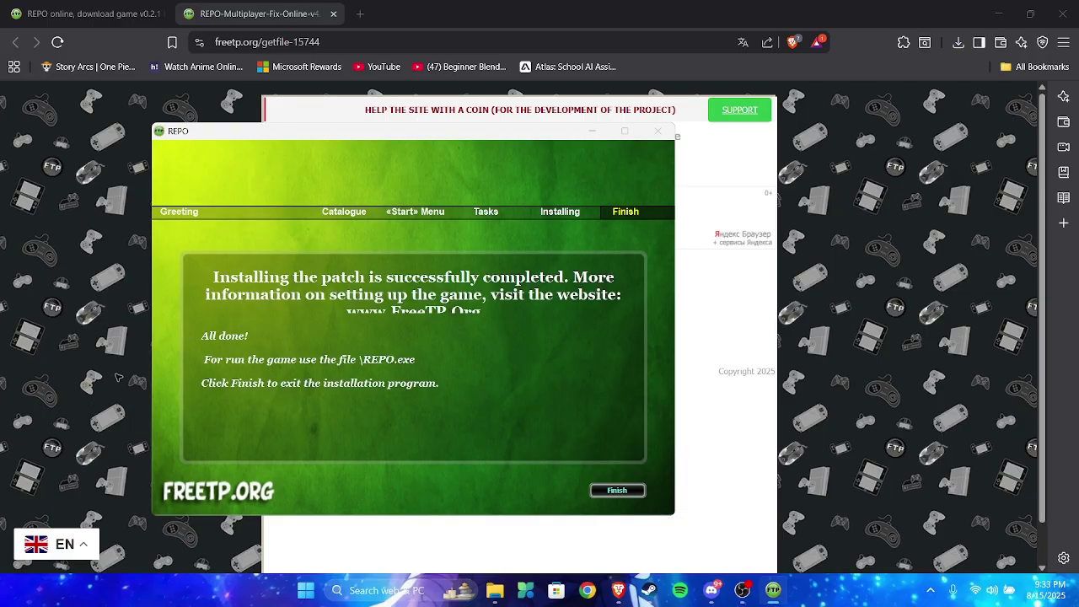
pyautogui.click(641, 493)
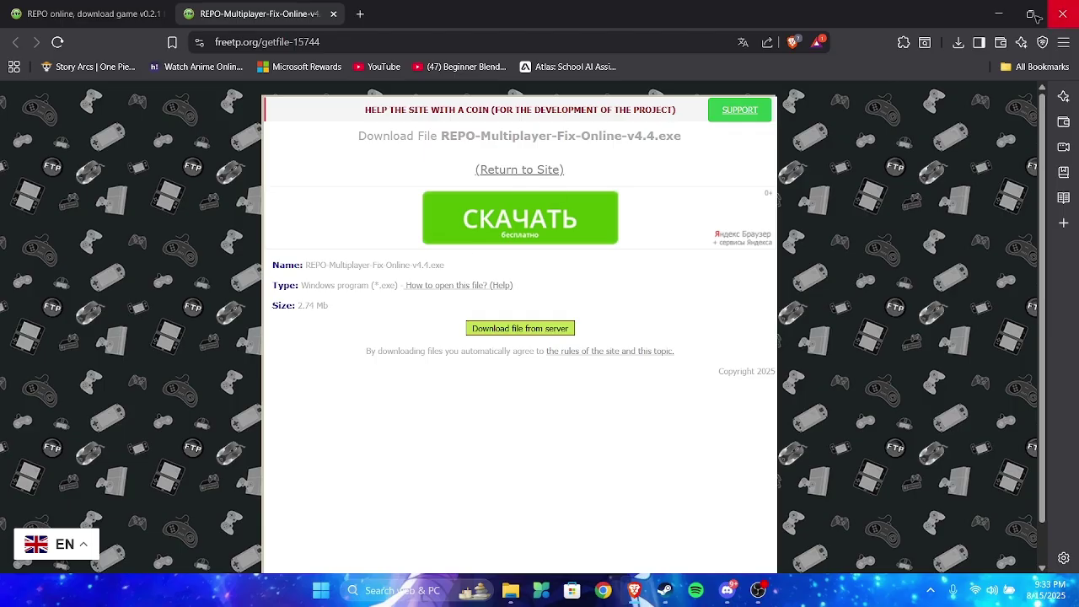
# Minimize the browser and delete the Игры По Сети and REPO shortcuts from the desktop.
pyautogui.click(1000, 13)
pyautogui.moveTo(3, 9); pyautogui.dragTo(5, 105)
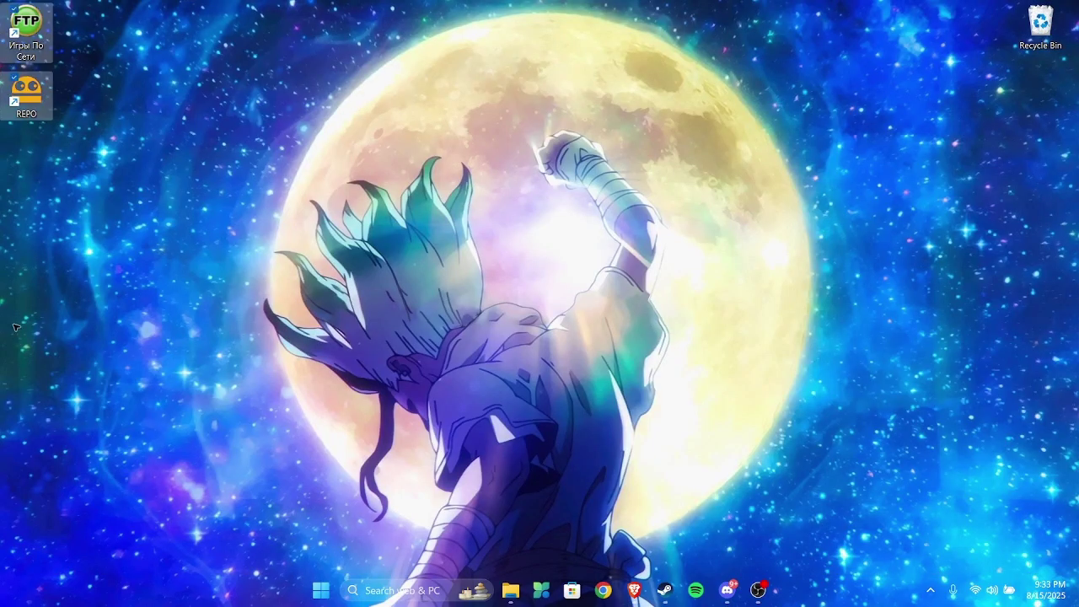
pyautogui.click(447, 418)
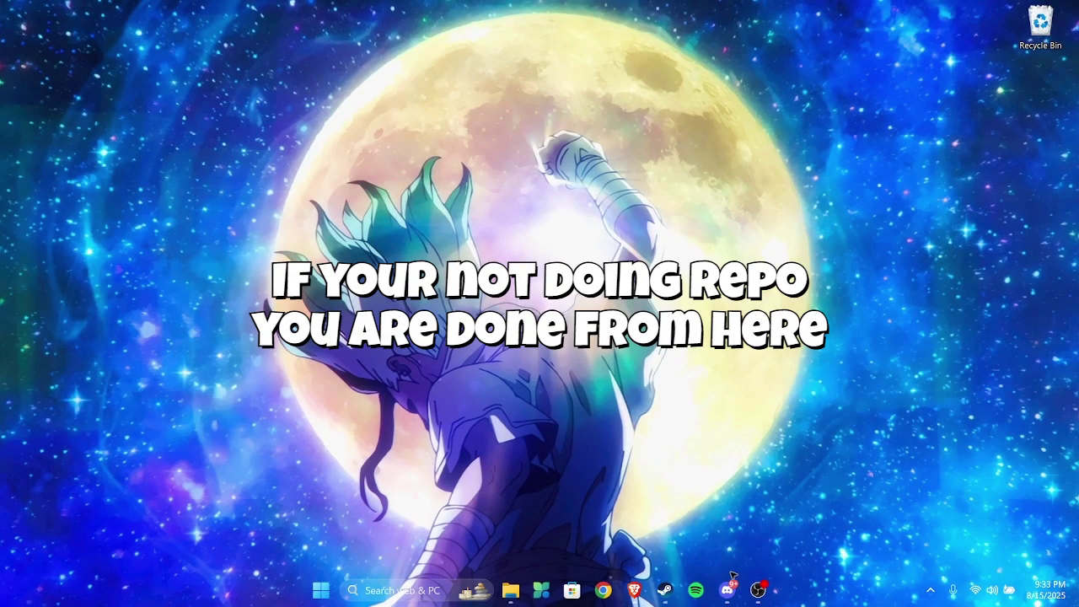
# Switch to Steam, browse the local files of R.E.P.O. and look through the installed fix files in the REPO folder.
pyautogui.click(665, 590)
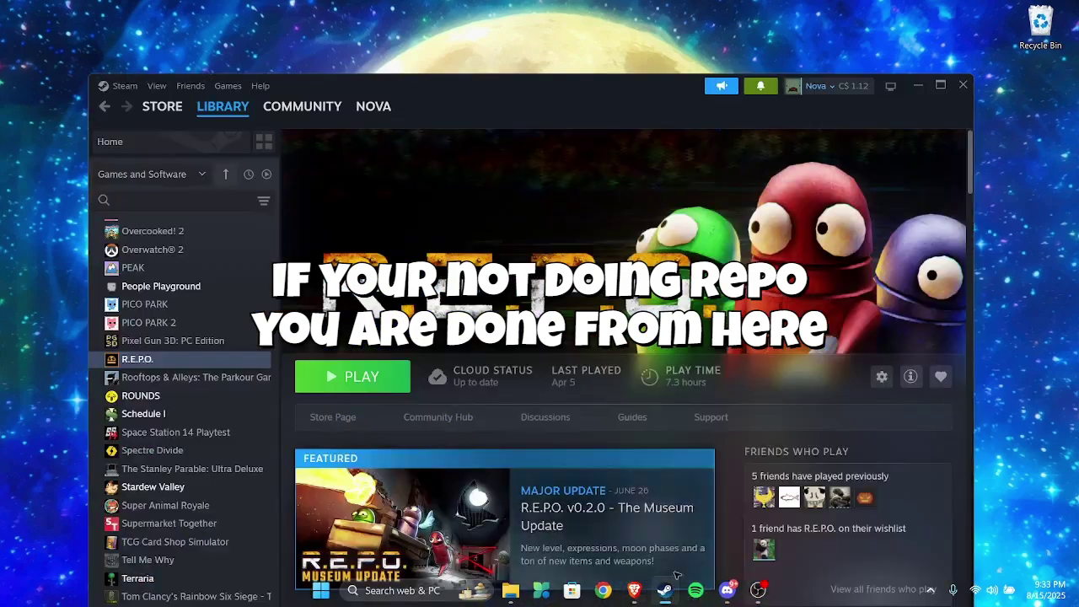
pyautogui.rightClick(244, 359)
pyautogui.moveTo(279, 438)
pyautogui.click(396, 475)
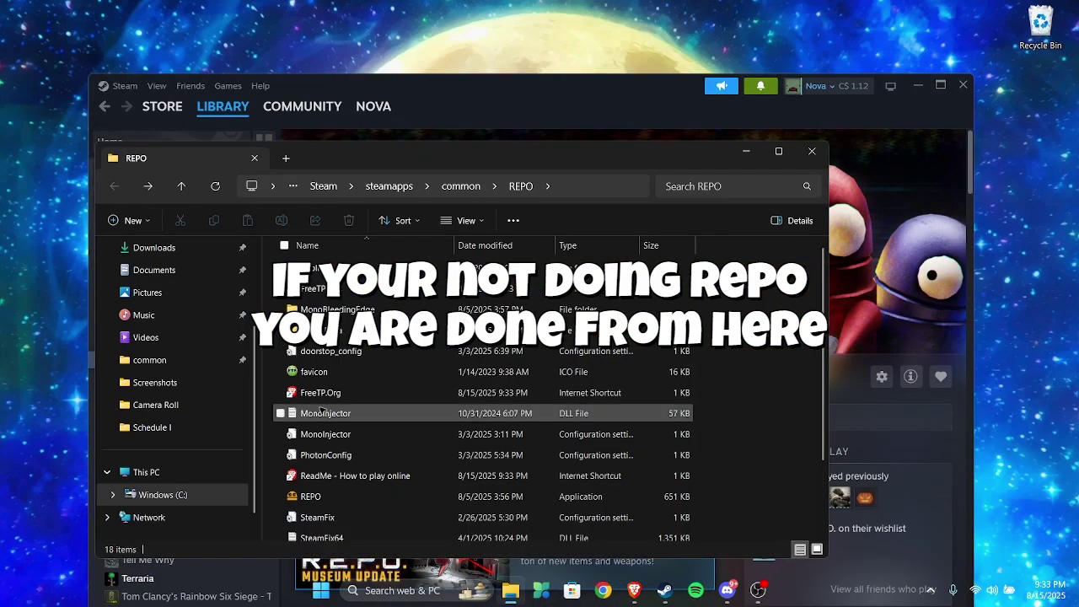
pyautogui.scroll(-2, 399, 311)
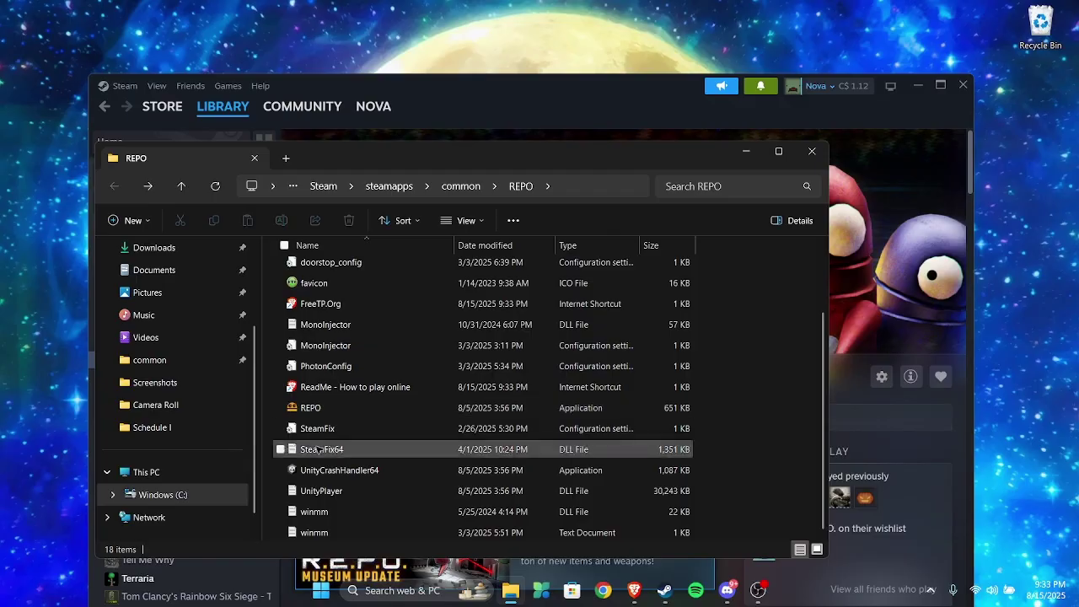
pyautogui.moveTo(310, 159); pyautogui.dragTo(517, 204)
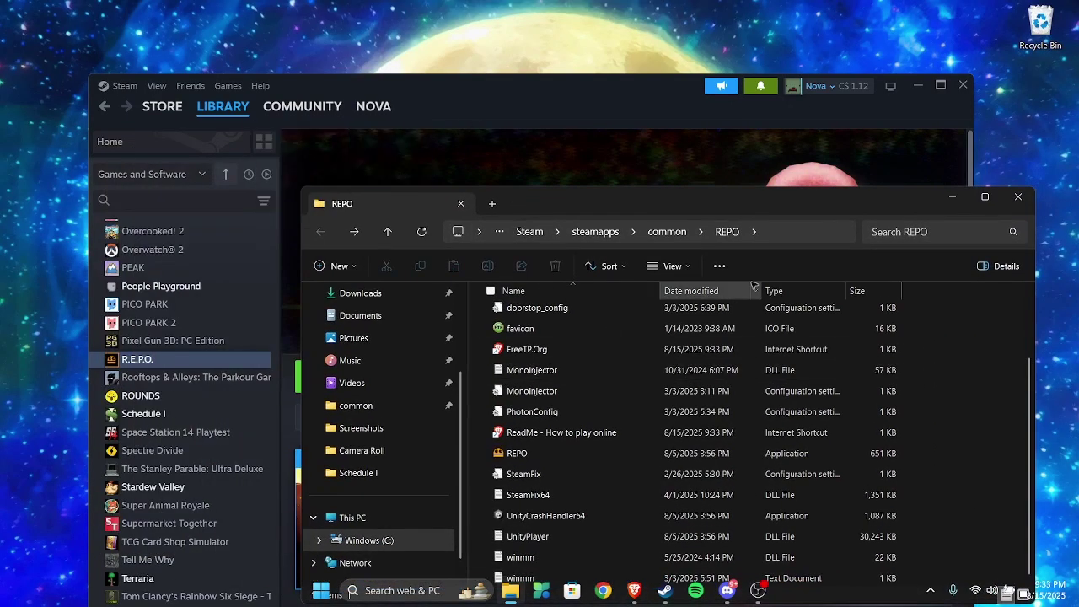
pyautogui.moveTo(550, 217); pyautogui.dragTo(494, 152)
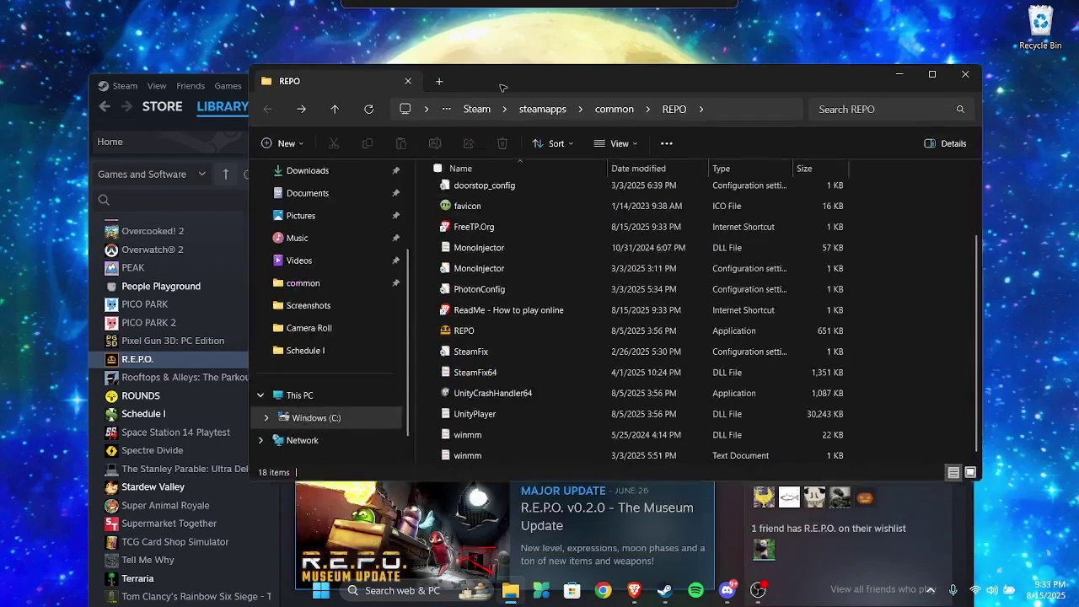
# Return to the browser and review the instructions for launching REPO over the network on the FreeTP game page.
pyautogui.click(636, 590)
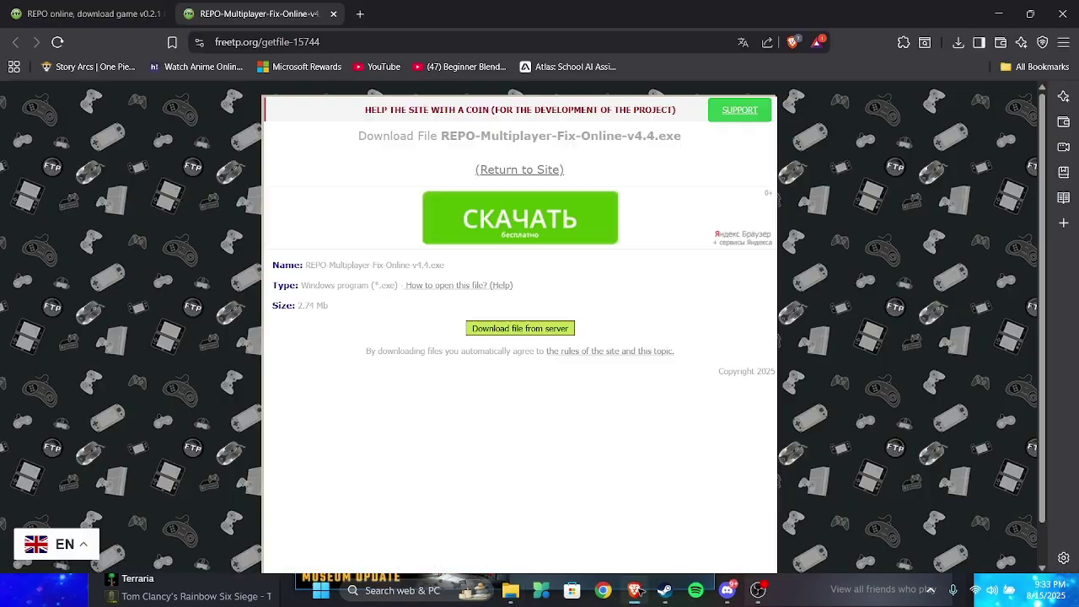
pyautogui.click(84, 13)
pyautogui.scroll(-2, 237, 346)
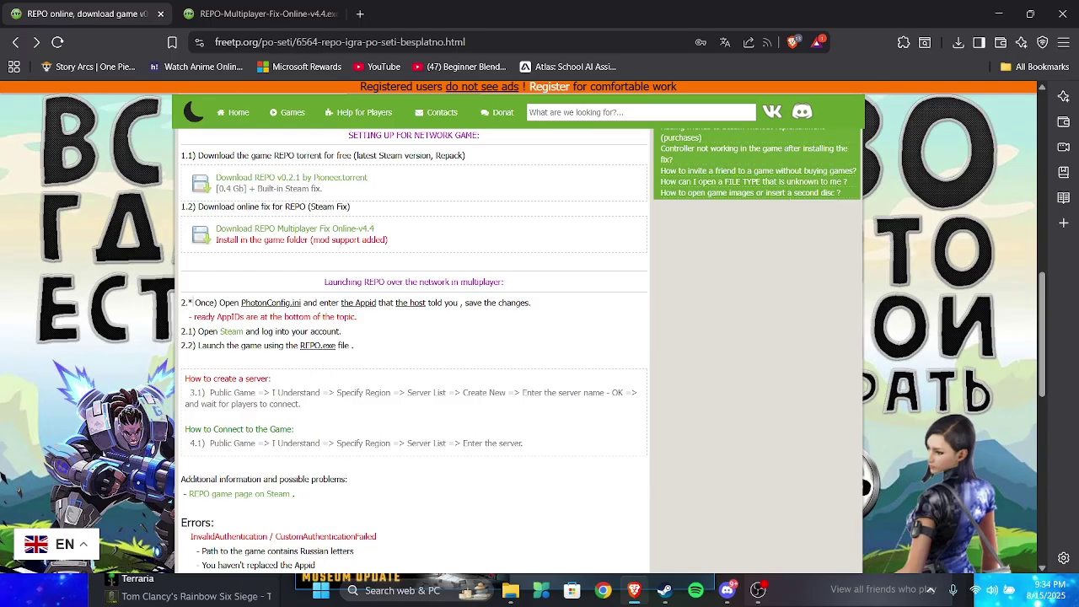
pyautogui.moveTo(494, 281); pyautogui.dragTo(391, 282)
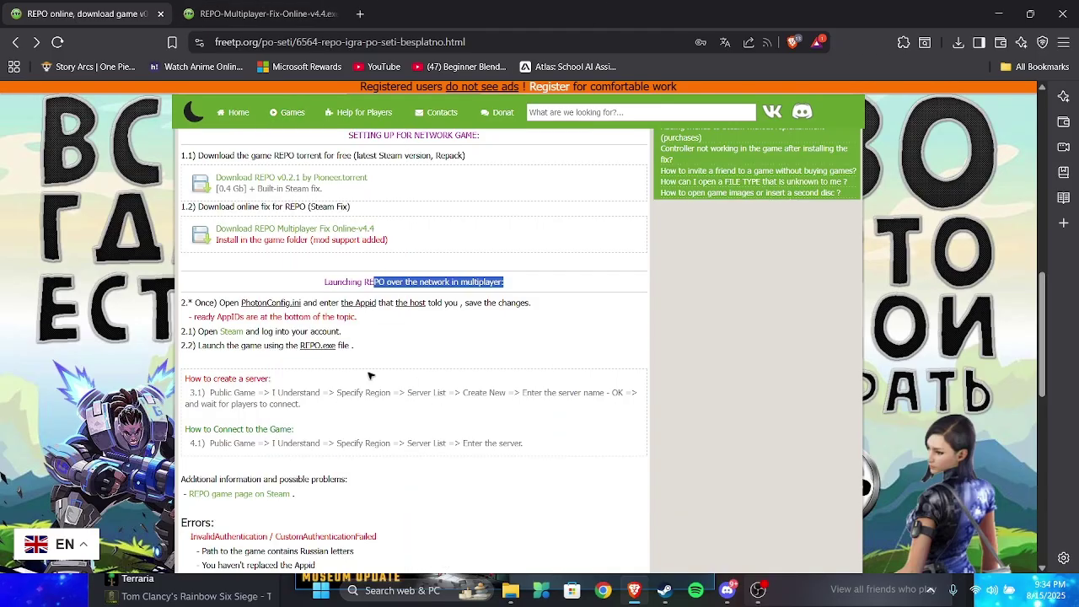
pyautogui.click(401, 348)
pyautogui.scroll(-10, 384, 420)
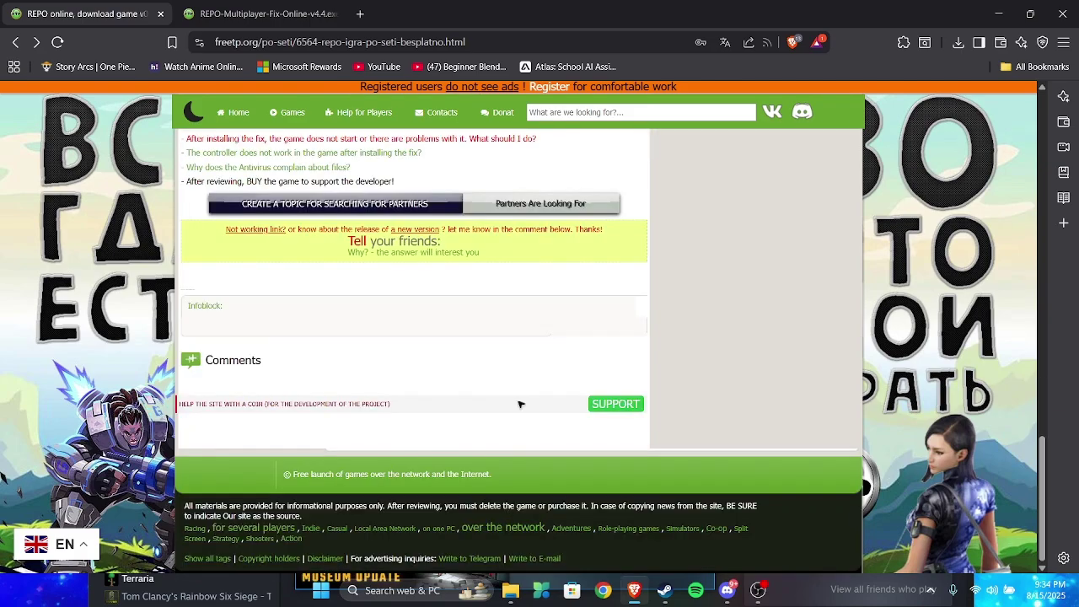
pyautogui.scroll(15, 422, 388)
pyautogui.scroll(-4, 456, 353)
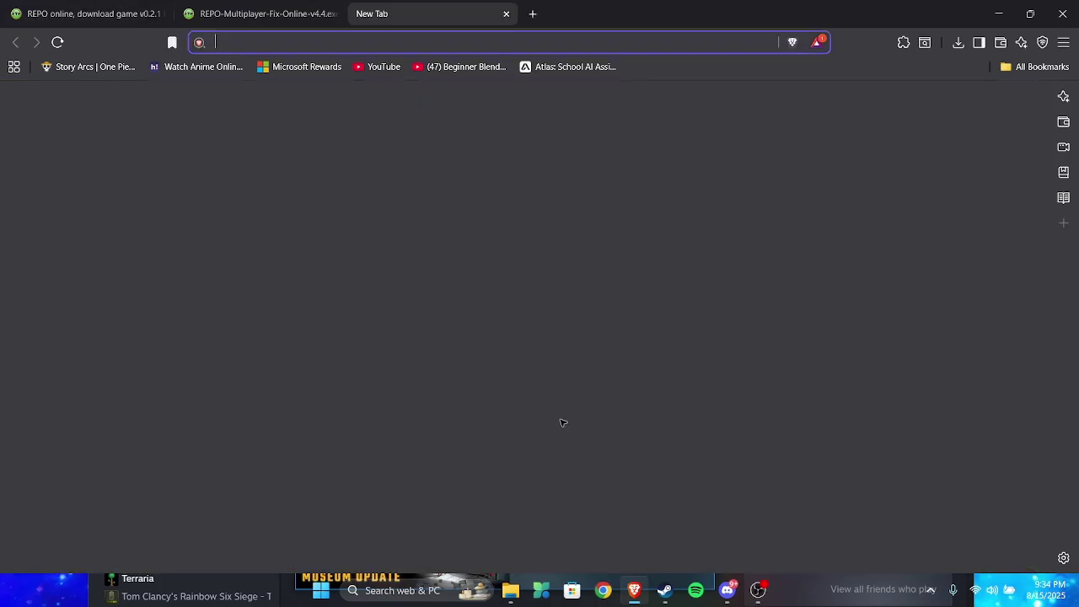
# Open photonengine.com in a new tab and go to the Photon dashboard.
pyautogui.click(360, 14)
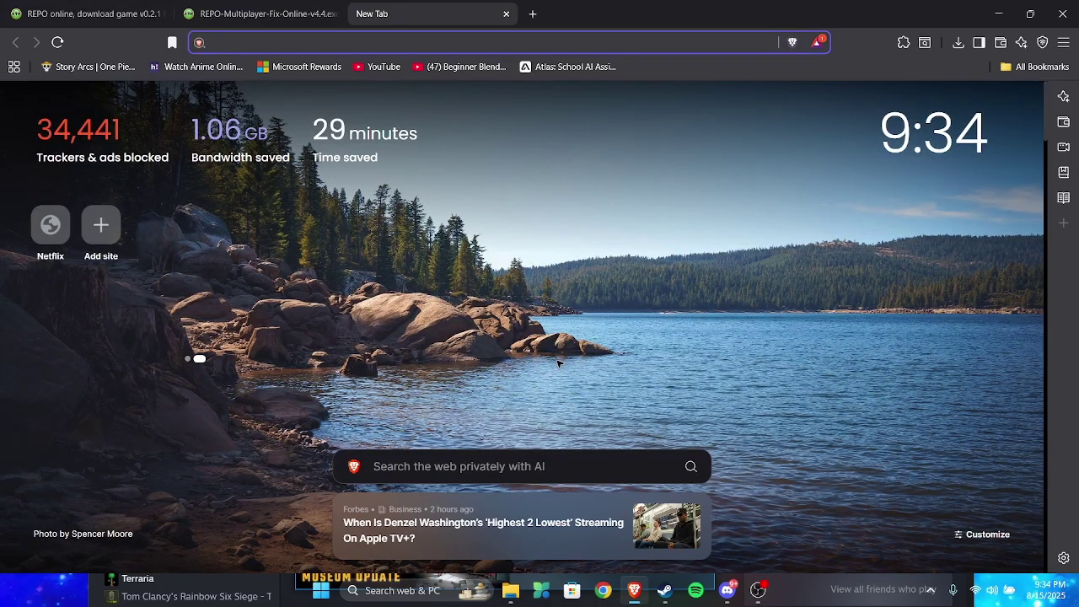
pyautogui.write('photonengine.com')
pyautogui.press('Return')
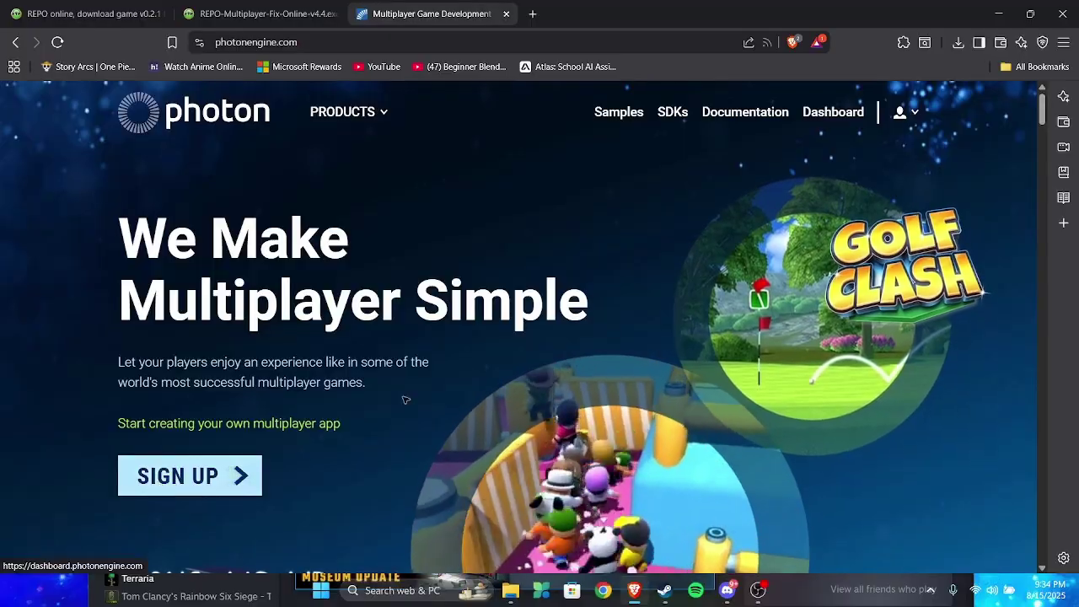
pyautogui.click(856, 115)
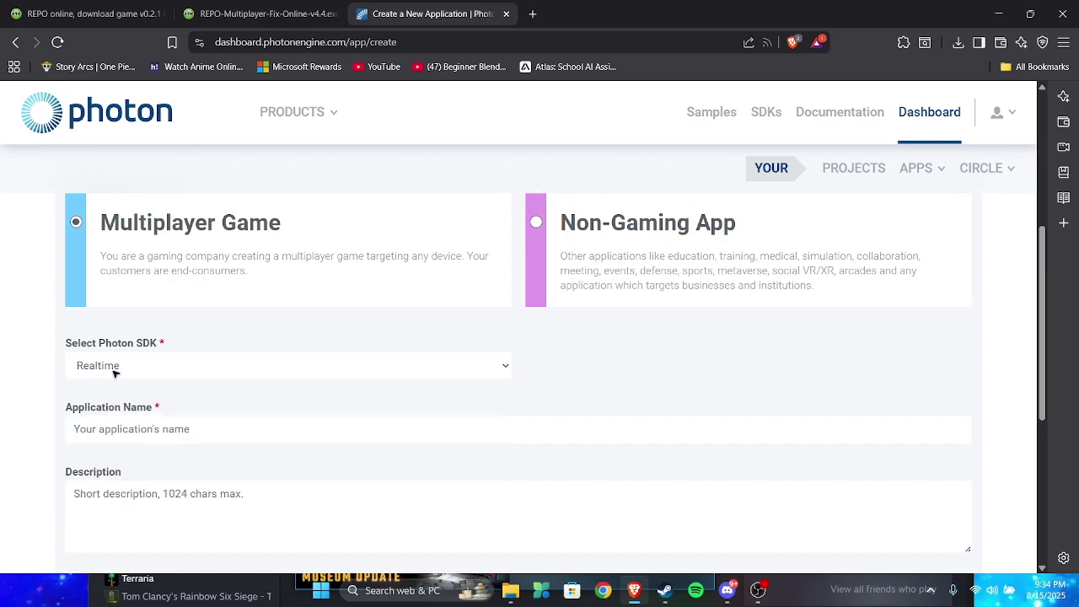
# Create a Photon multiplayer game application with the Realtime SDK, named Repo multiplayer.
pyautogui.click(112, 434)
pyautogui.click(178, 464)
pyautogui.scroll(-3, 57, 442)
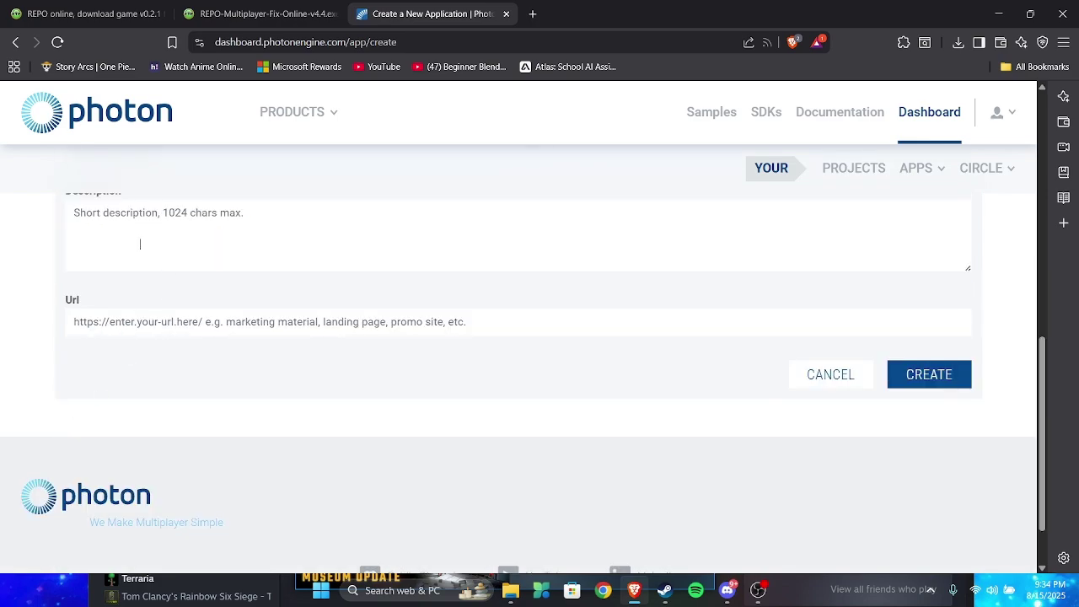
pyautogui.click(936, 378)
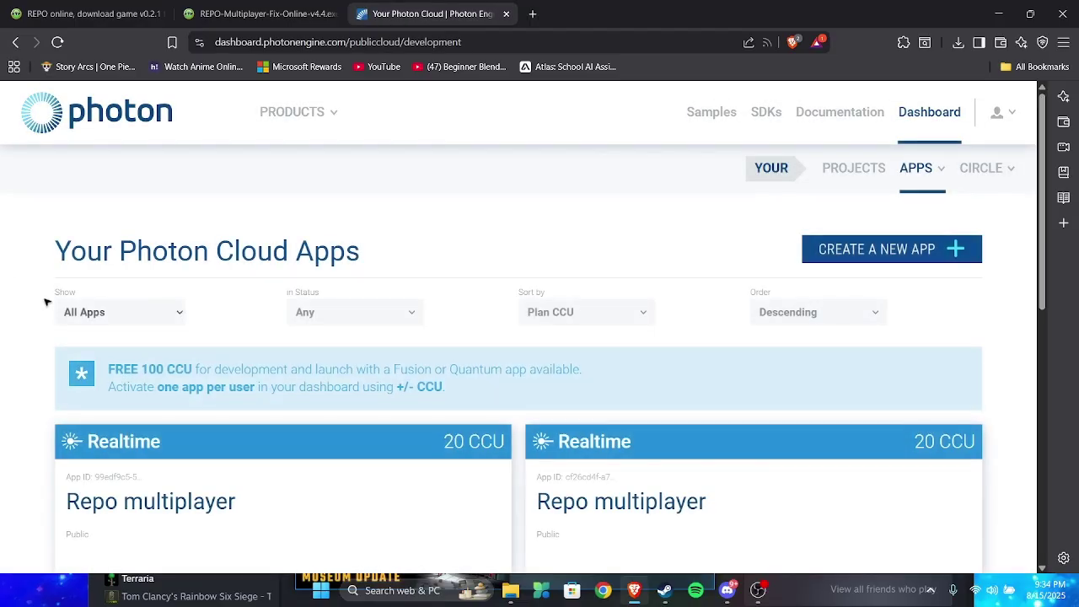
# Reveal and select the full App ID of the second Repo multiplayer app in the Photon Cloud apps list.
pyautogui.scroll(-2, 124, 291)
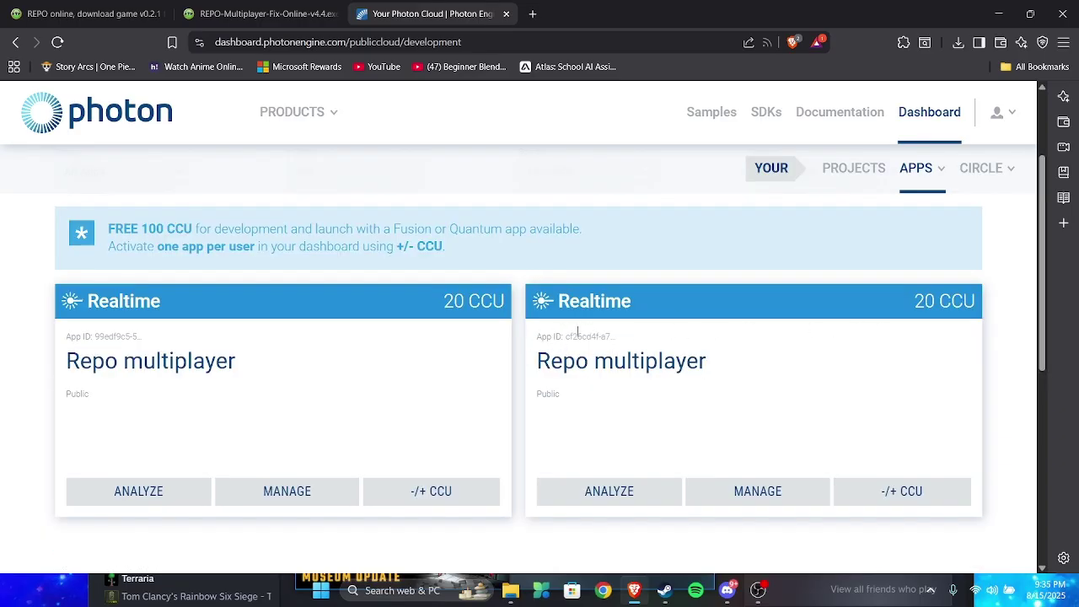
pyautogui.doubleClick(692, 335)
pyautogui.doubleClick(582, 335)
pyautogui.tripleClick(582, 336)
pyautogui.tripleClick(598, 336)
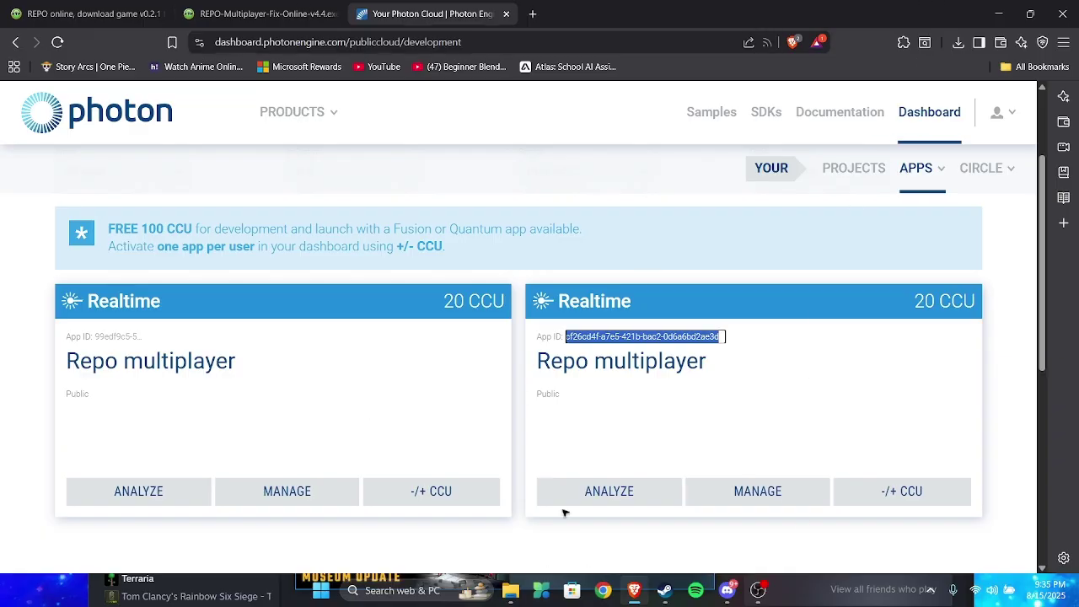
# Return to the FreeTP game page and check the instruction about entering the App ID in PhotonConfig.ini.
pyautogui.hotkey('ctrl', 'shift', 'Tab')
pyautogui.hotkey('ctrl', 'shift', 'Tab')
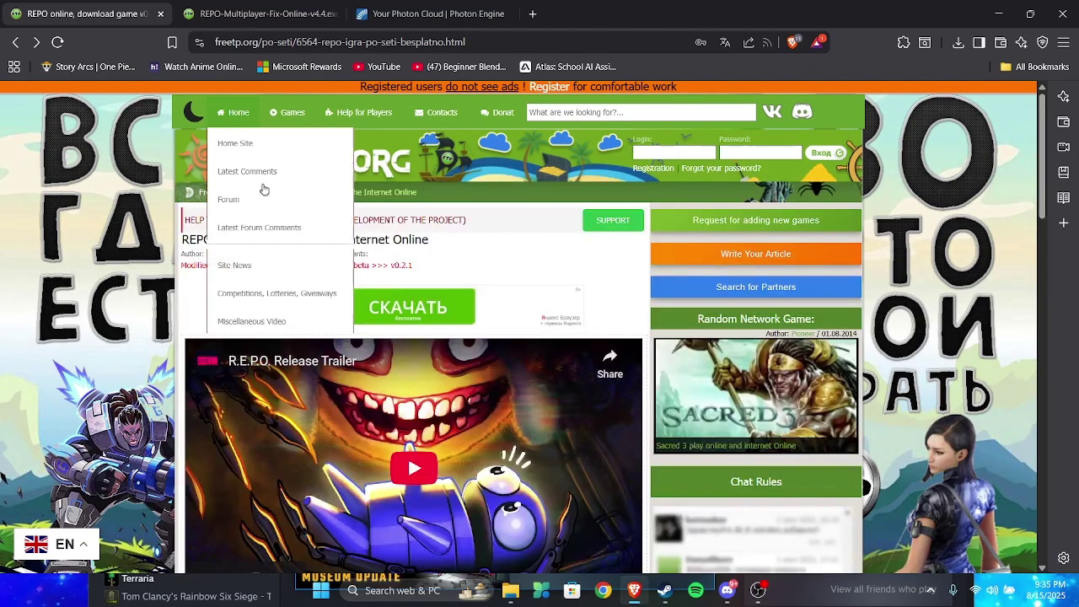
pyautogui.scroll(-3, 205, 188)
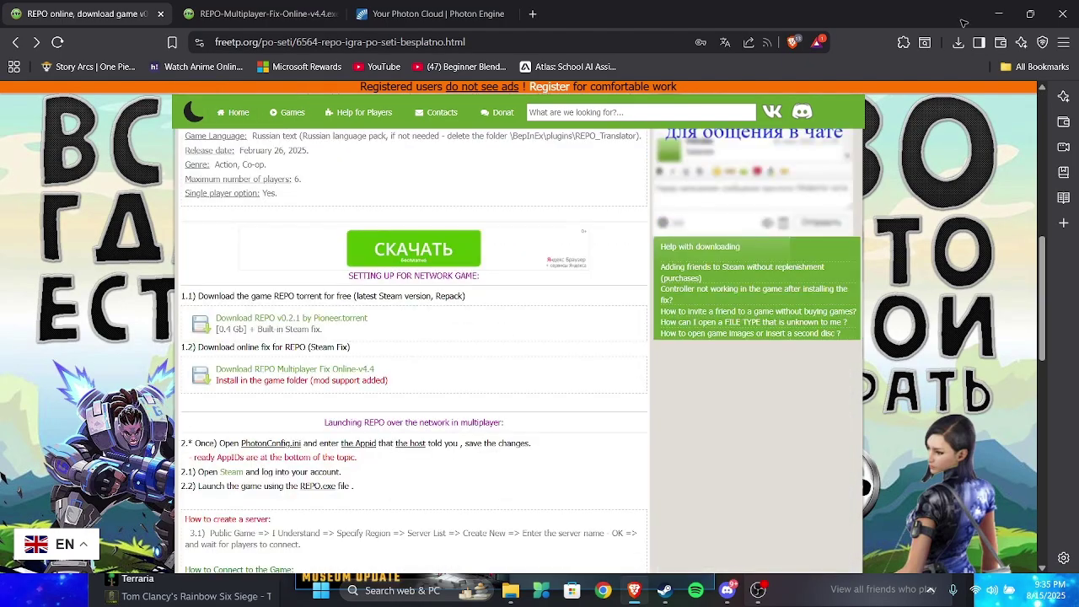
# Go back to the Photon apps page, then open the PhotonConfig file from the REPO game folder in Notepad.
pyautogui.click(958, 43)
pyautogui.click(496, 10)
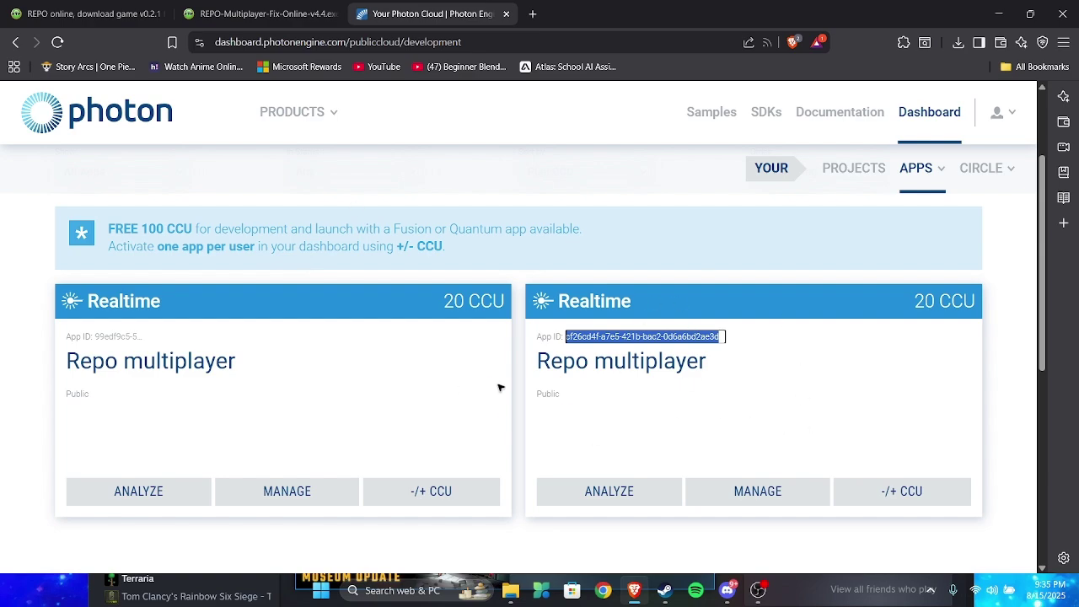
pyautogui.click(513, 593)
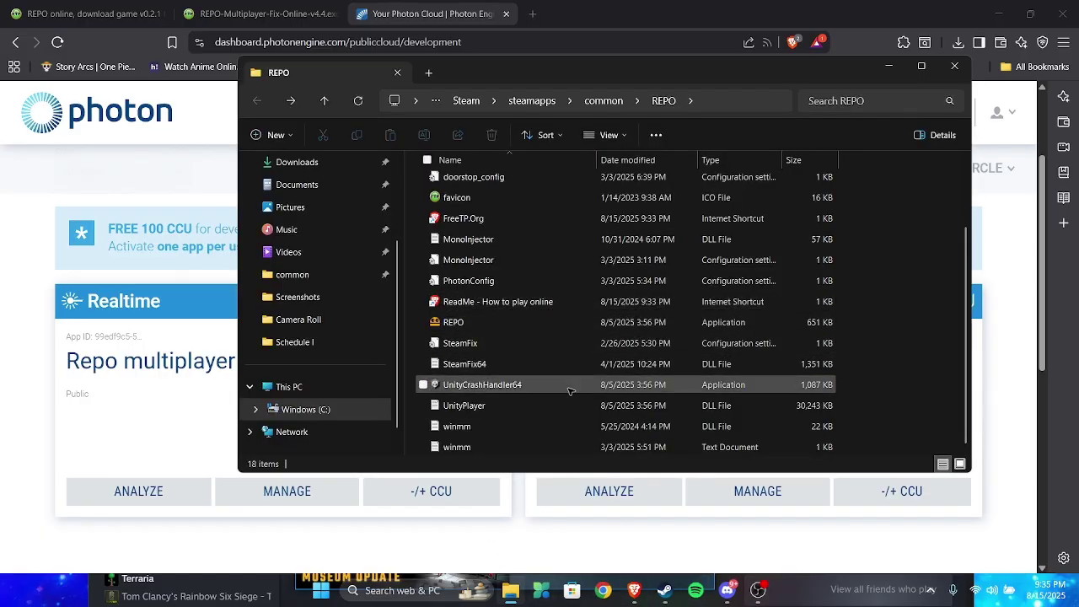
pyautogui.click(469, 283)
pyautogui.doubleClick(464, 283)
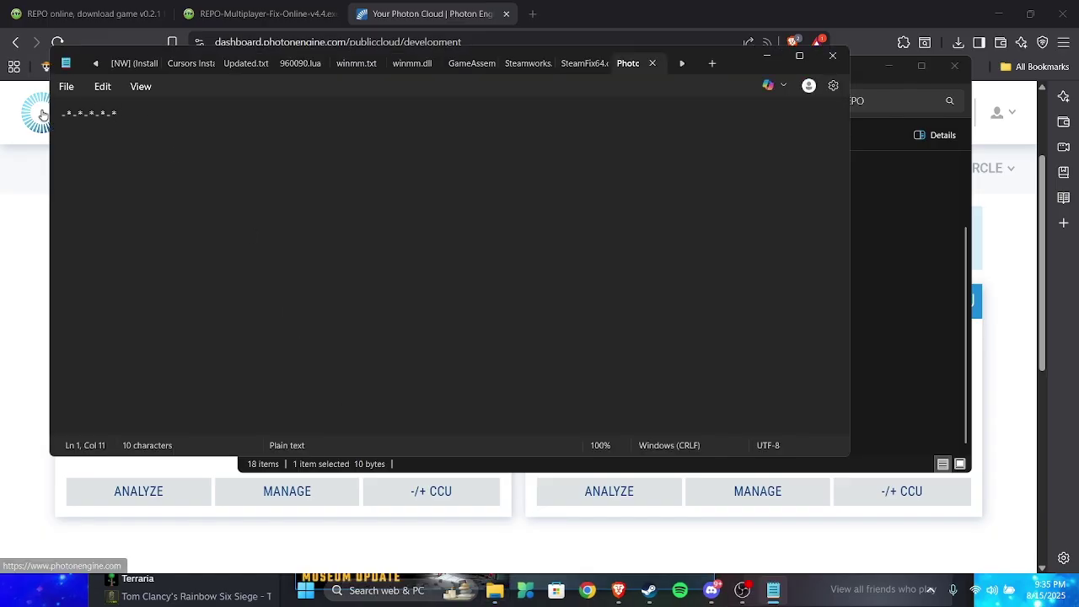
# Replace the entire placeholder text in PhotonConfig with the copied Photon App ID and save the file.
pyautogui.hotkey('ctrl', 'a')
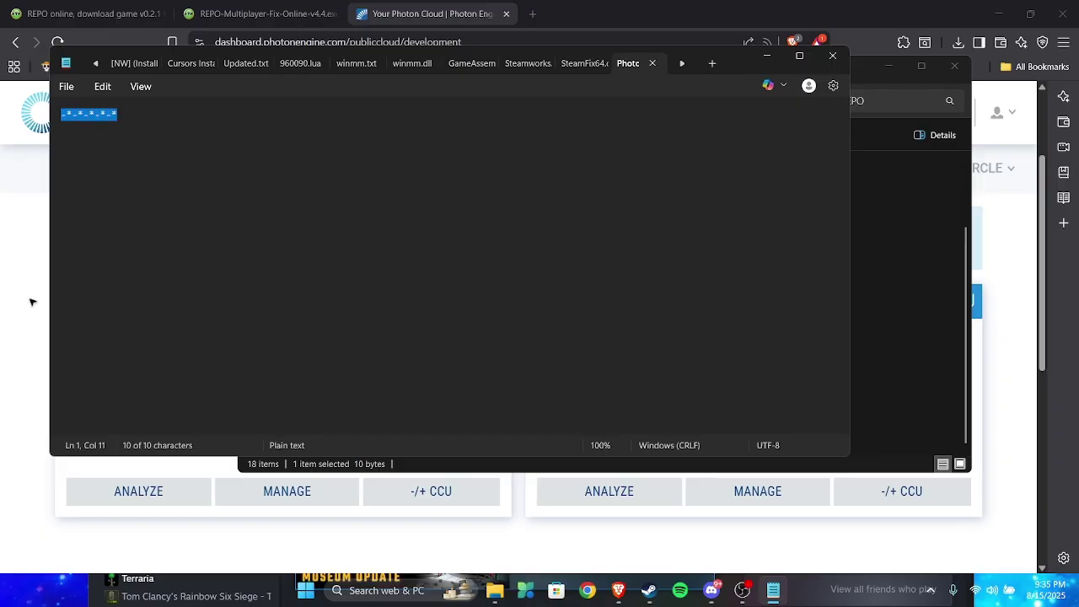
pyautogui.hotkey('ctrl', 'v')
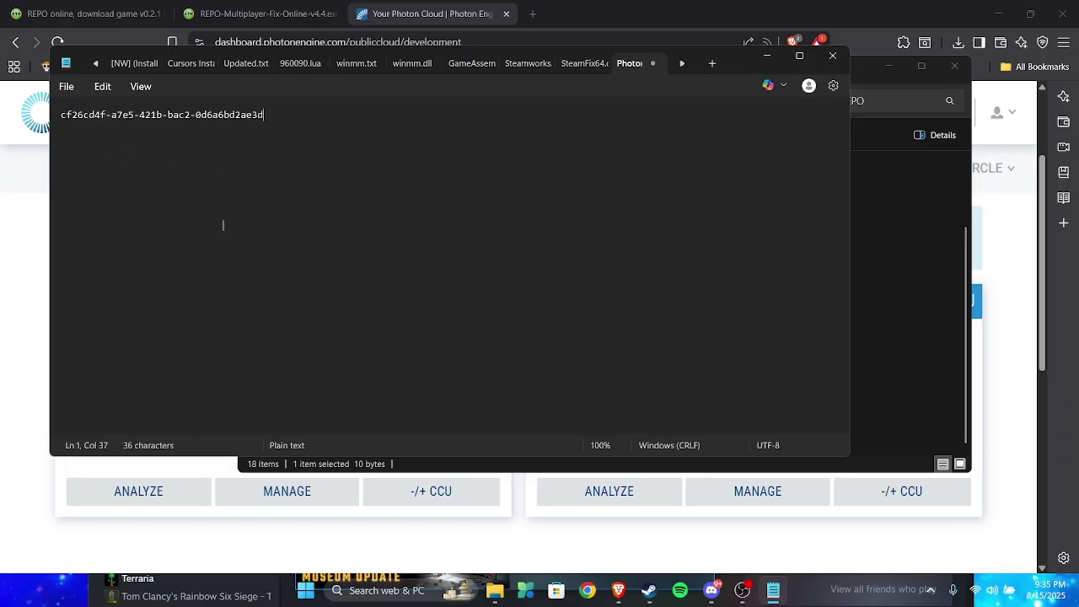
pyautogui.click(66, 86)
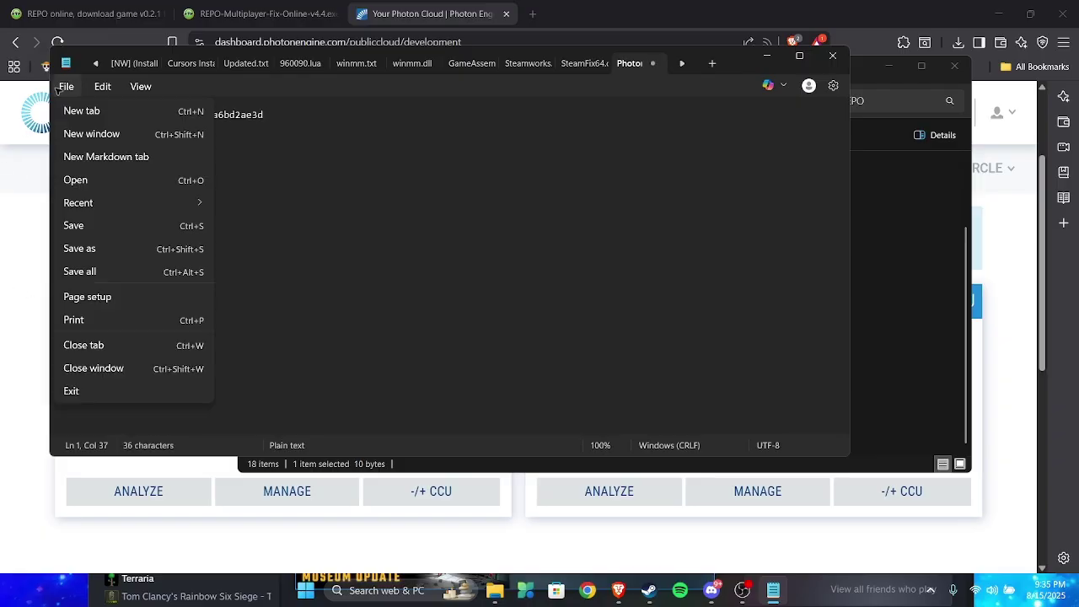
pyautogui.click(88, 229)
pyautogui.press('alt')
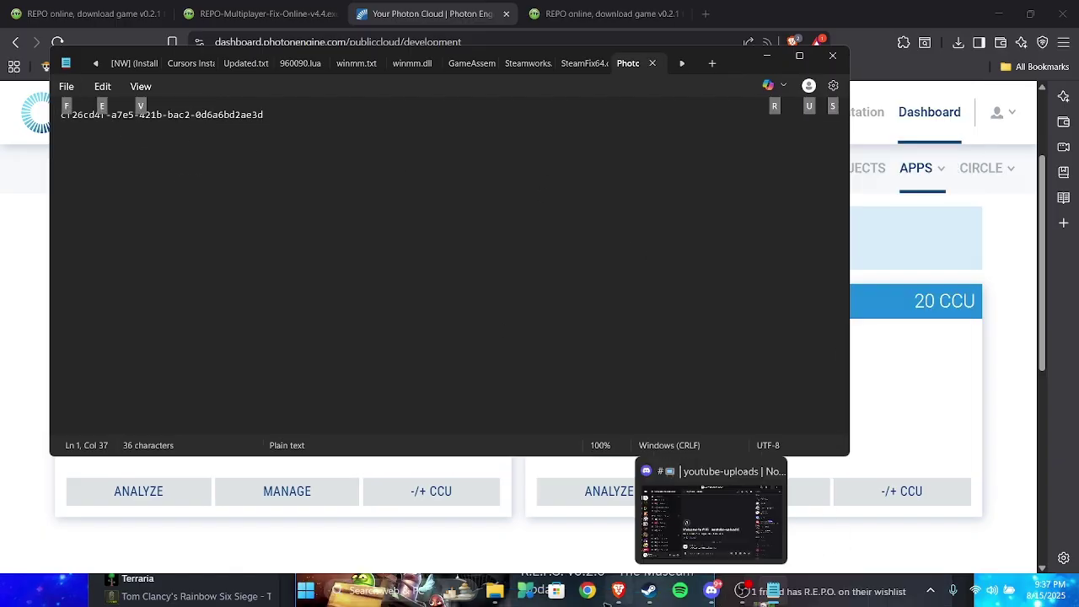
# Switch to Steam and launch R.E.P.O. from the library.
pyautogui.click(570, 510)
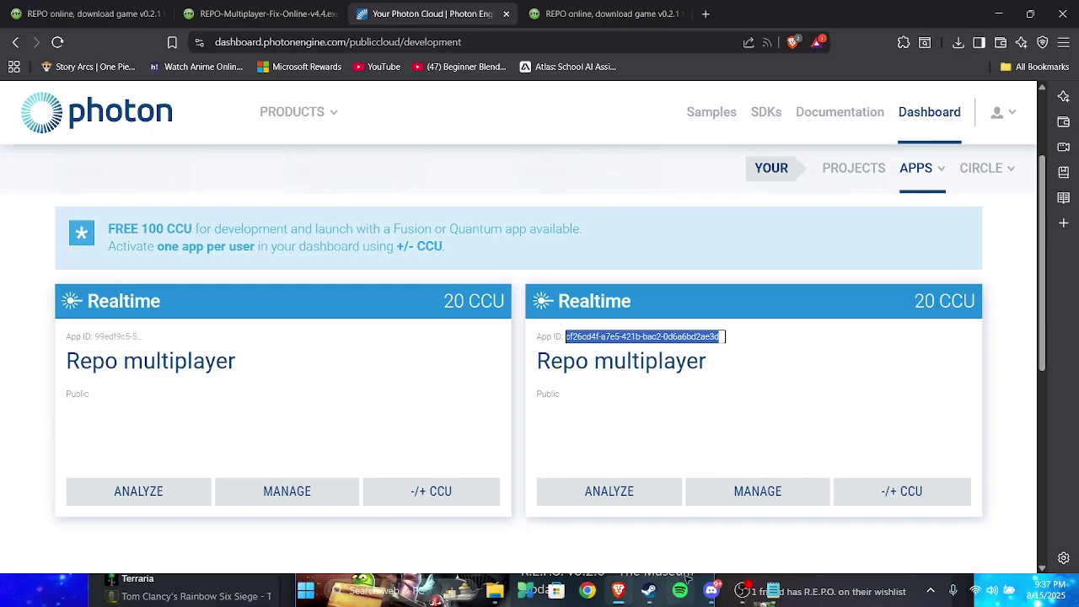
pyautogui.click(648, 590)
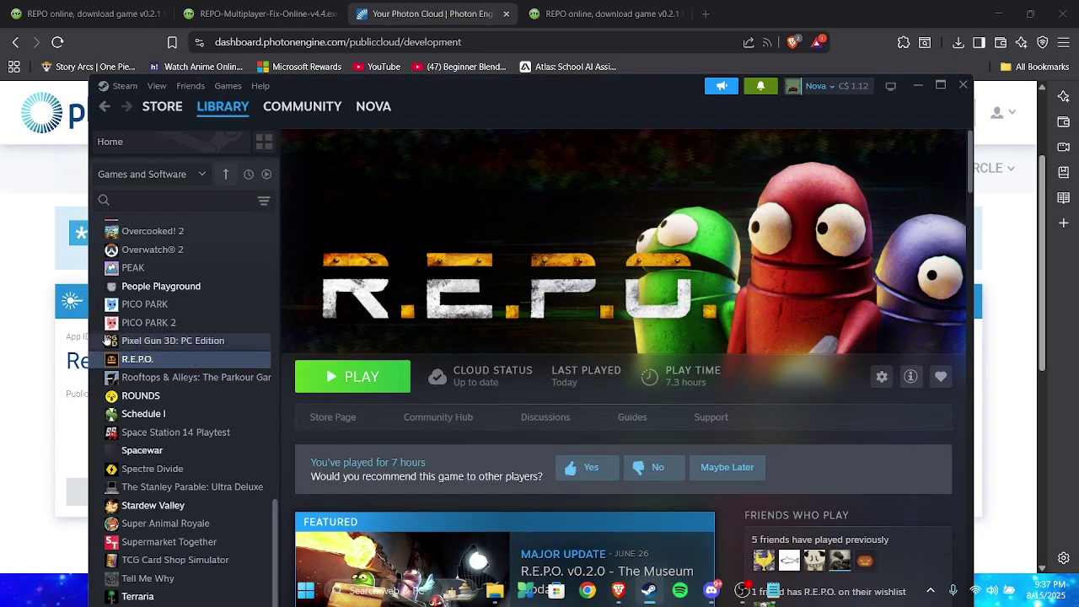
pyautogui.click(337, 381)
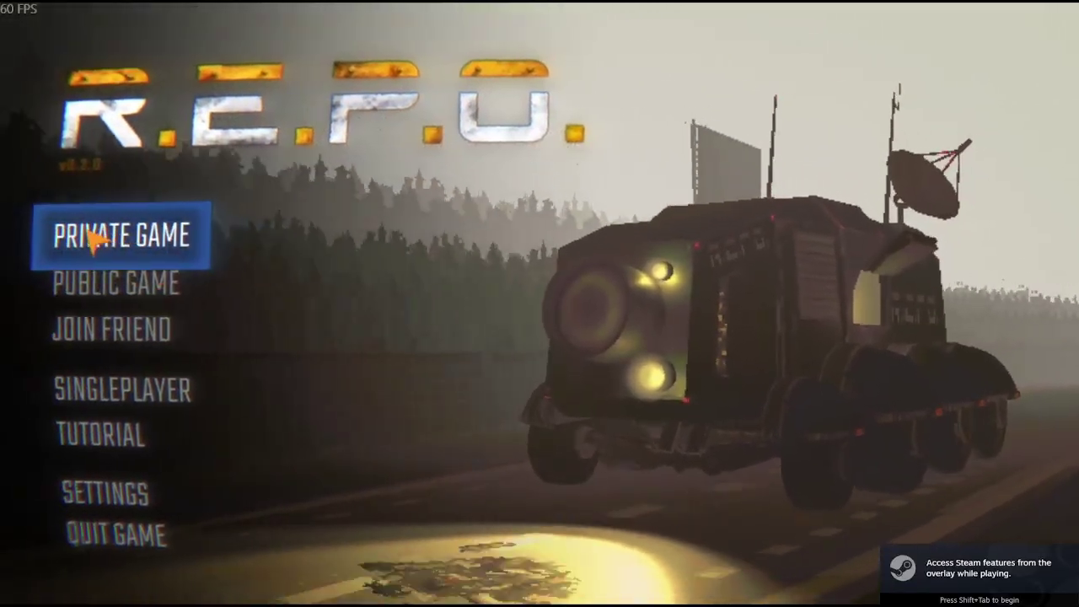
# Host a private game in the USA East region.
pyautogui.click(96, 237)
pyautogui.click(430, 429)
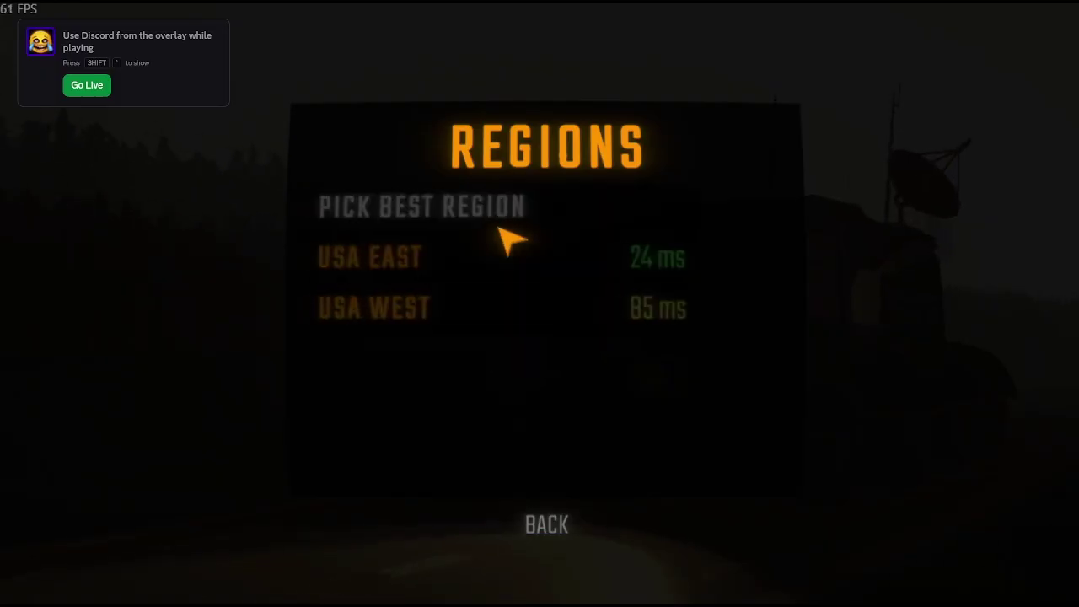
pyautogui.click(419, 263)
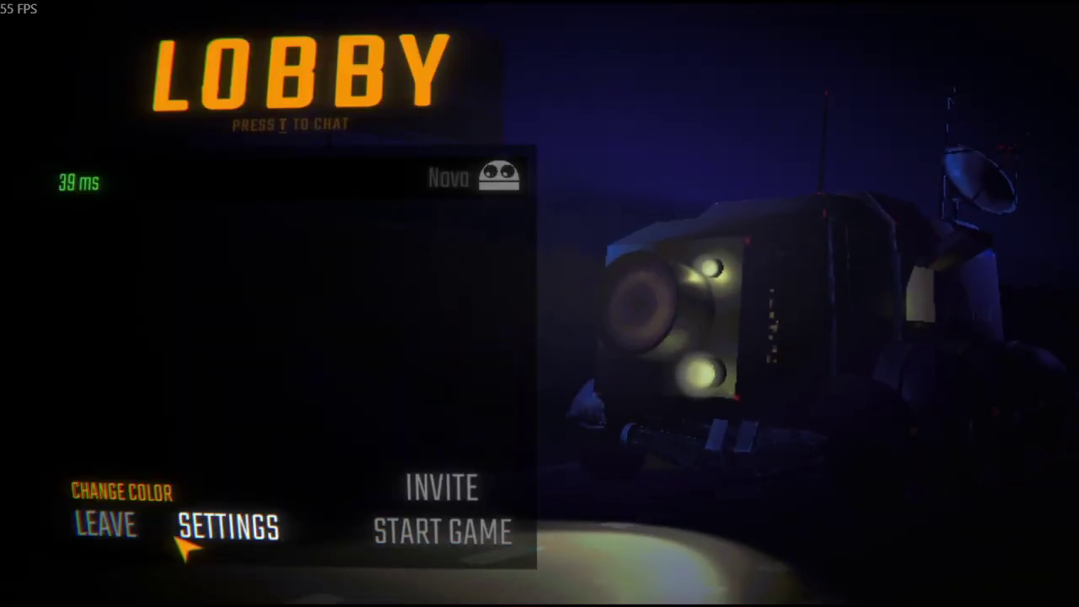
# Check the microphone selection in the lobby's audio settings and return to the lobby.
pyautogui.click(295, 516)
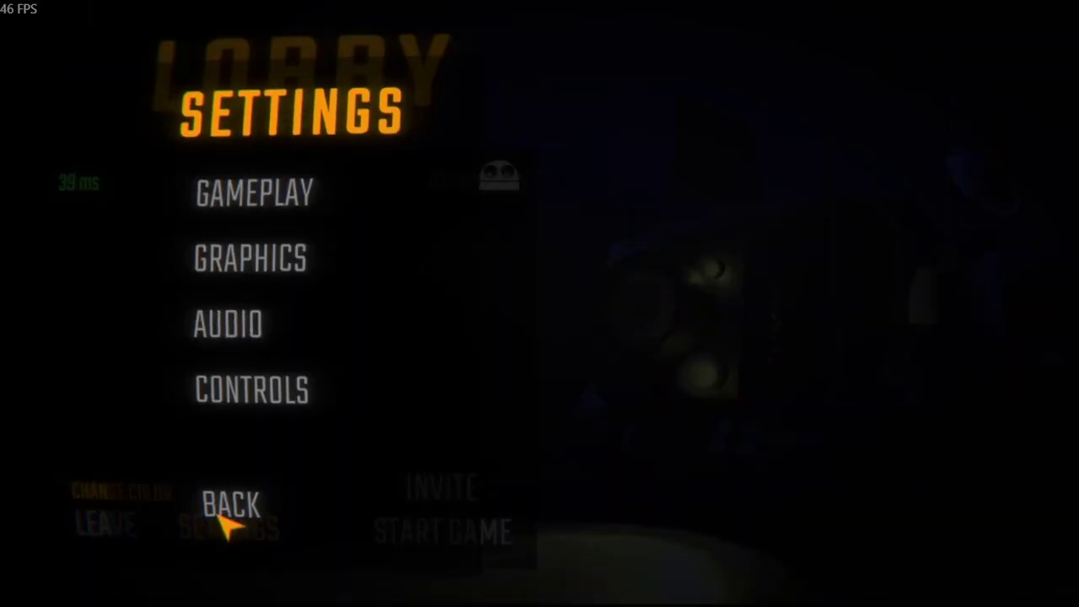
pyautogui.click(262, 325)
pyautogui.scroll(-1, 731, 472)
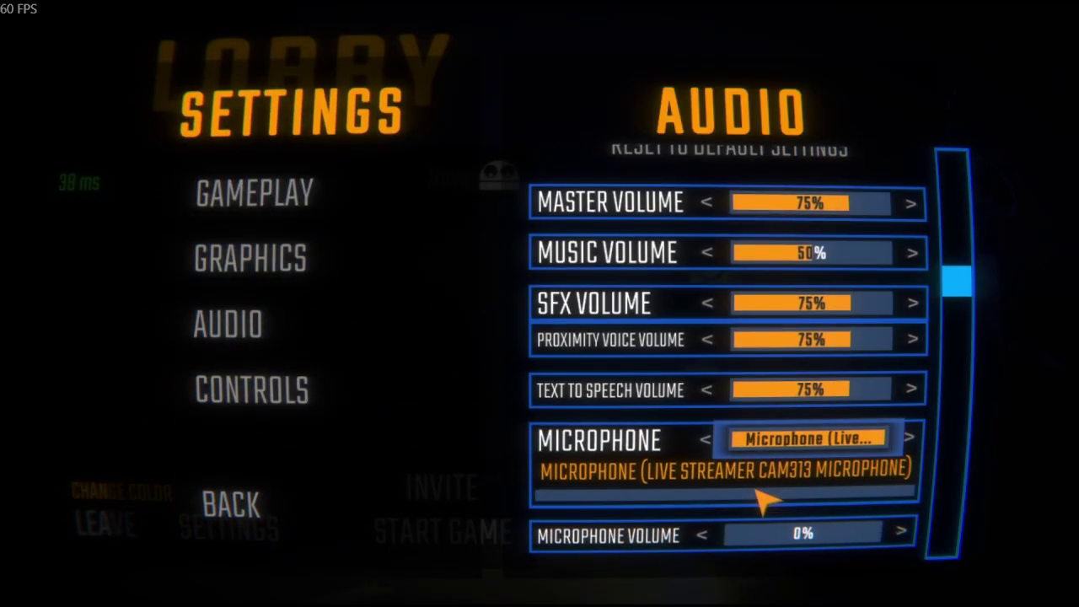
pyautogui.click(230, 502)
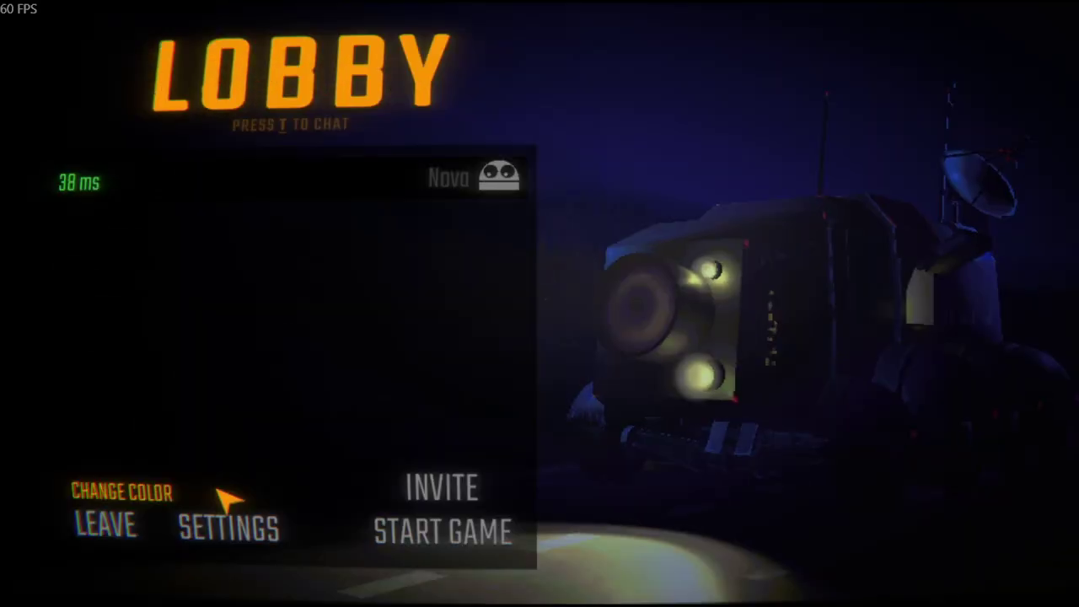
pyautogui.hotkey('alt', 'Tab')
pyautogui.press('Tab')
pyautogui.press('Tab')
pyautogui.press('Tab')
pyautogui.press('Tab')
pyautogui.press('Tab')
pyautogui.press('Tab')
pyautogui.press('Tab')
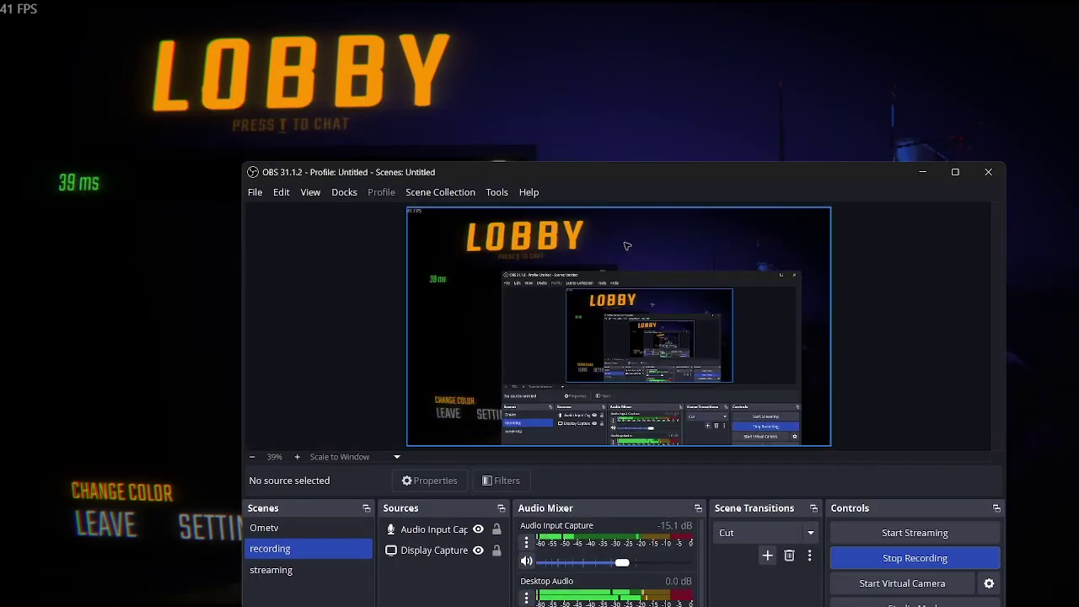
pyautogui.click(113, 366)
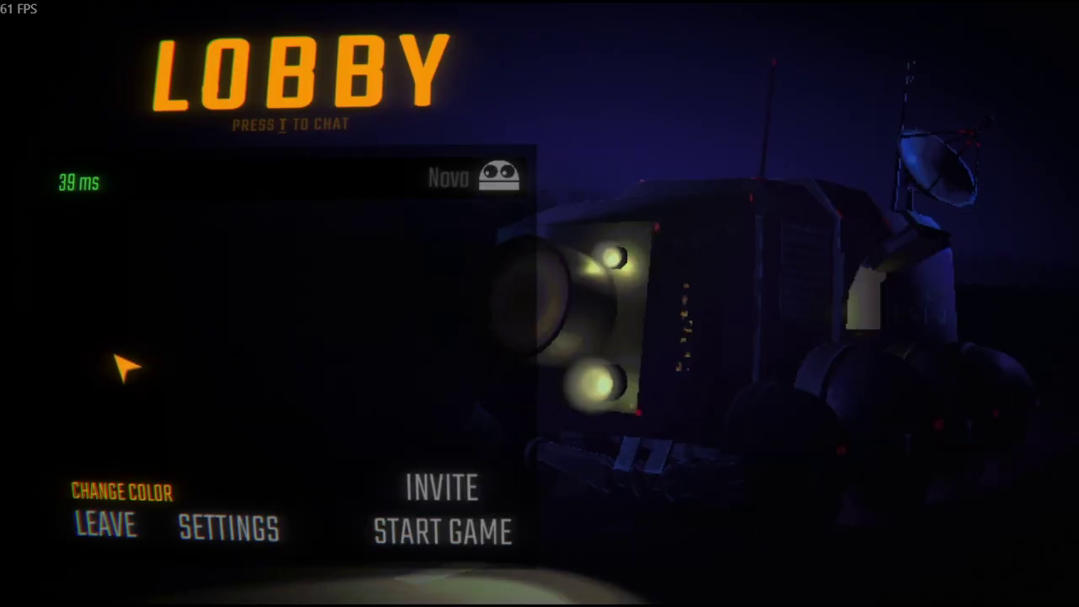
pyautogui.click(132, 506)
pyautogui.click(359, 482)
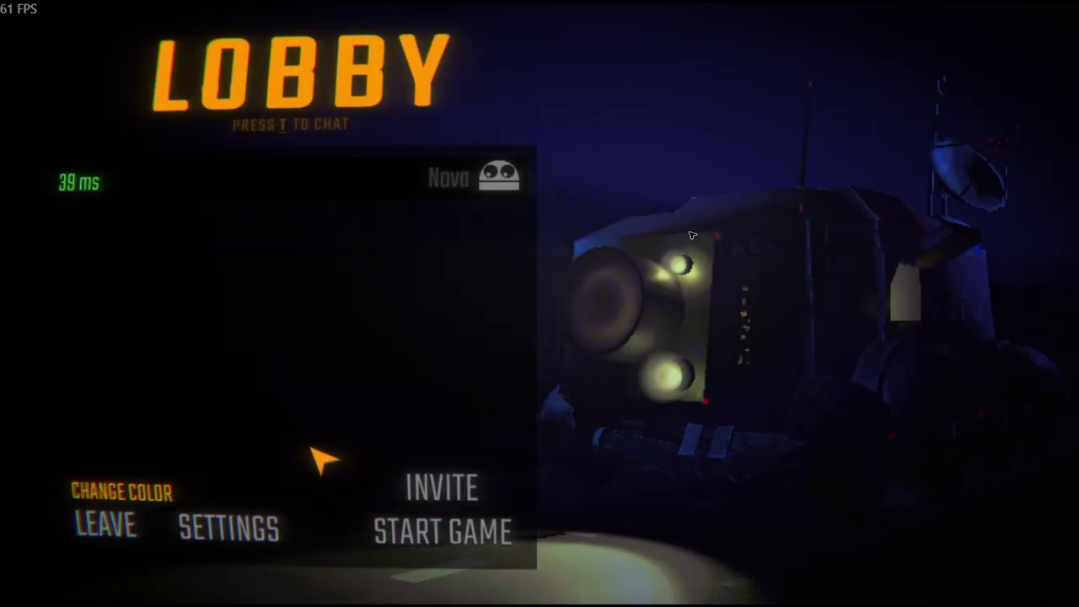
# Switch from the game to the desktop, clear the Steam and Notepad windows out of the way and bring OBS to the front.
pyautogui.hotkey('alt', 'Tab')
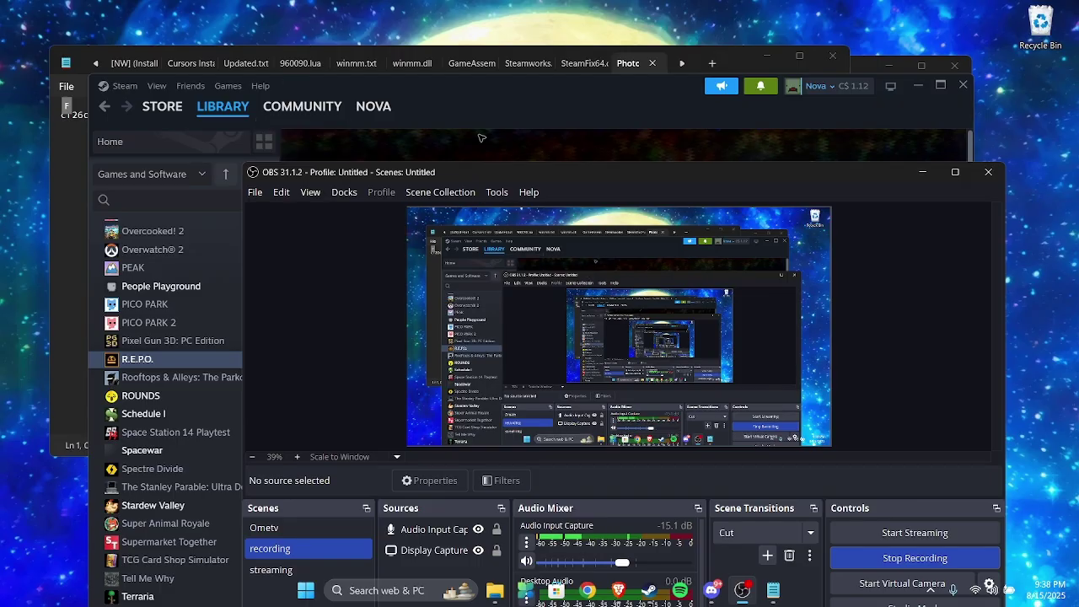
pyautogui.moveTo(483, 113); pyautogui.dragTo(505, 420)
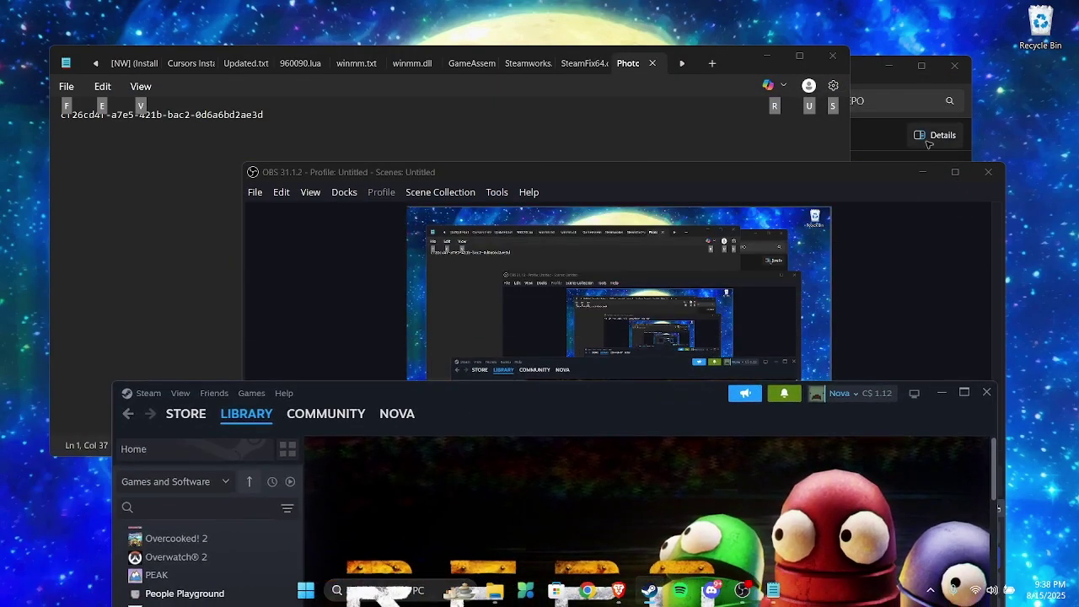
pyautogui.click(776, 58)
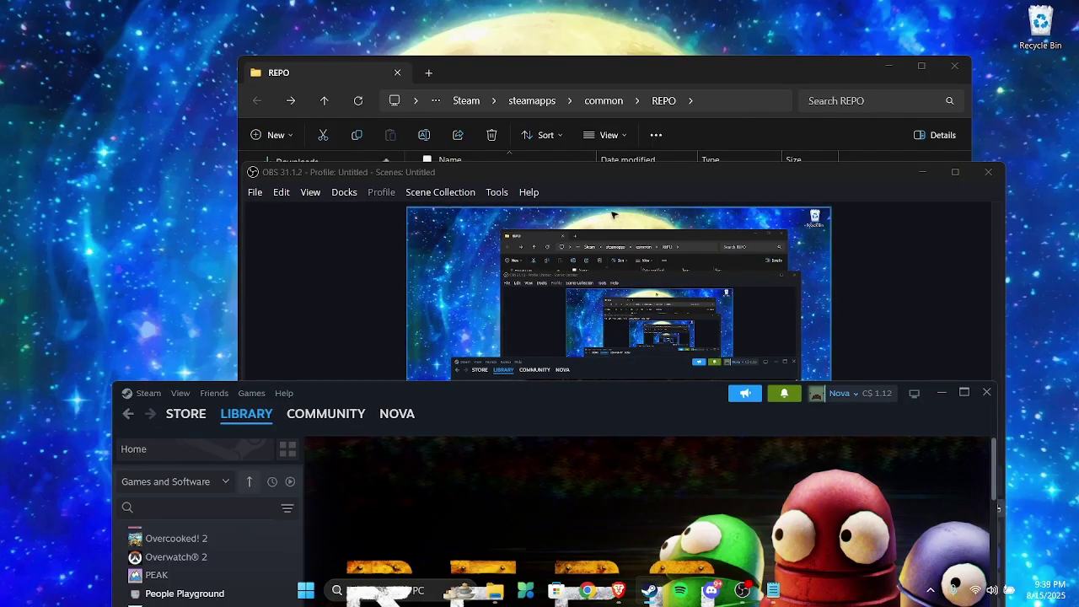
pyautogui.click(591, 172)
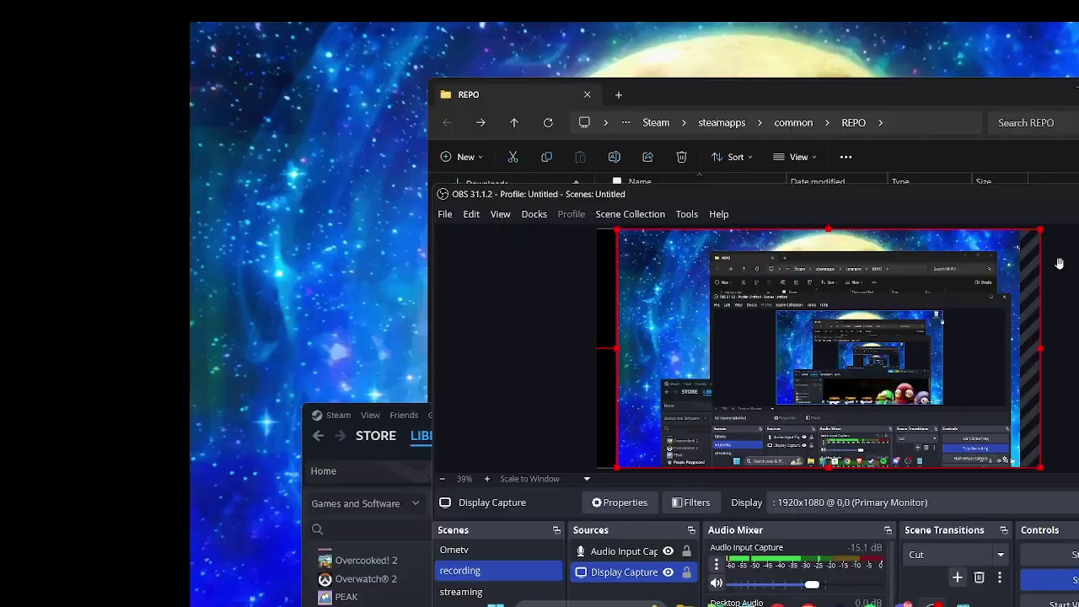